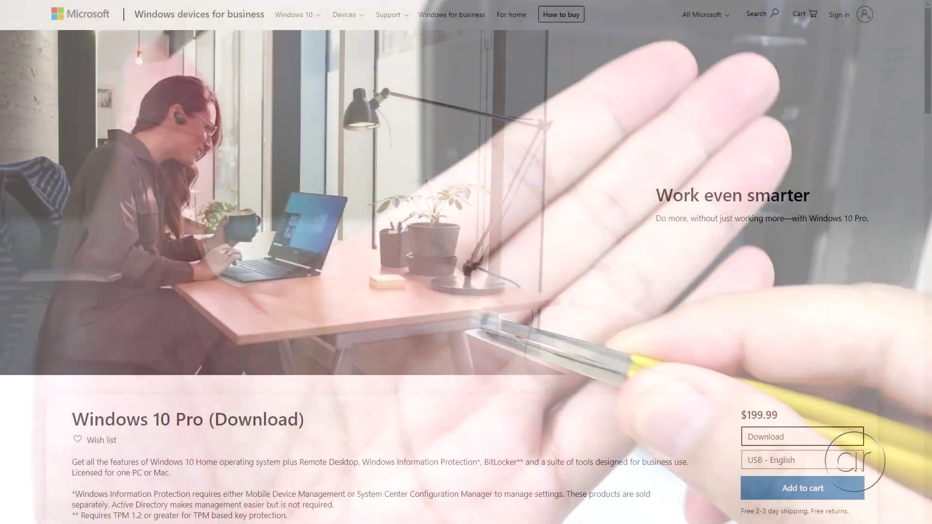
Download Rufus 3.11 from the rufus.ie Download section in Edge and show its folder.
scroll(466, 262, down, 5)
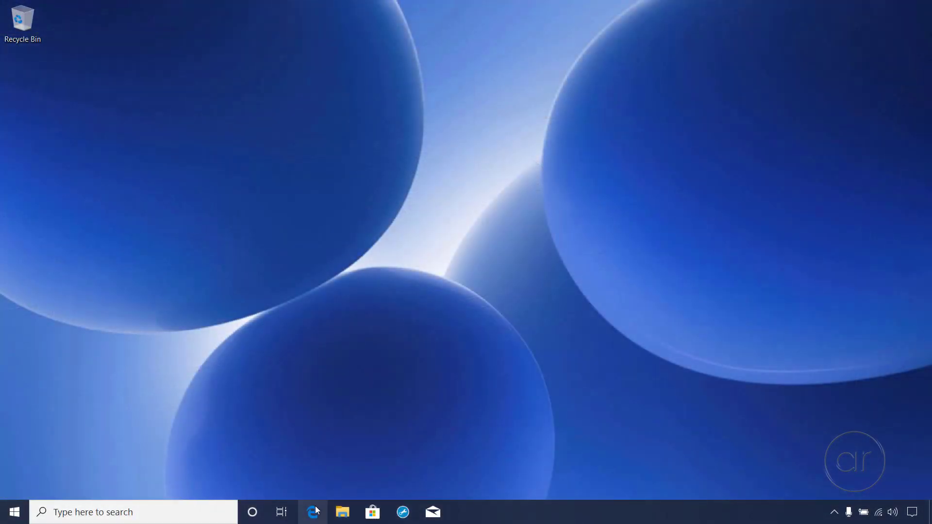
click(314, 510)
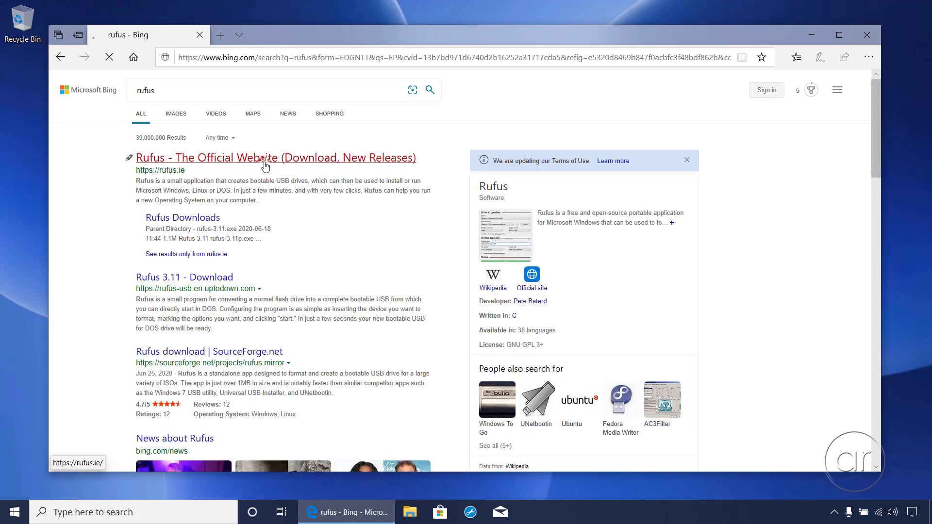
click(264, 159)
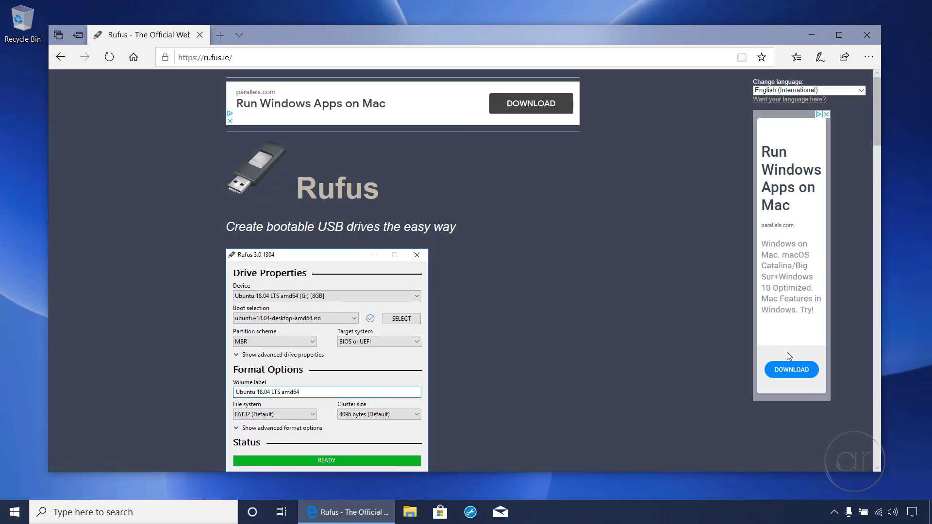
click(874, 378)
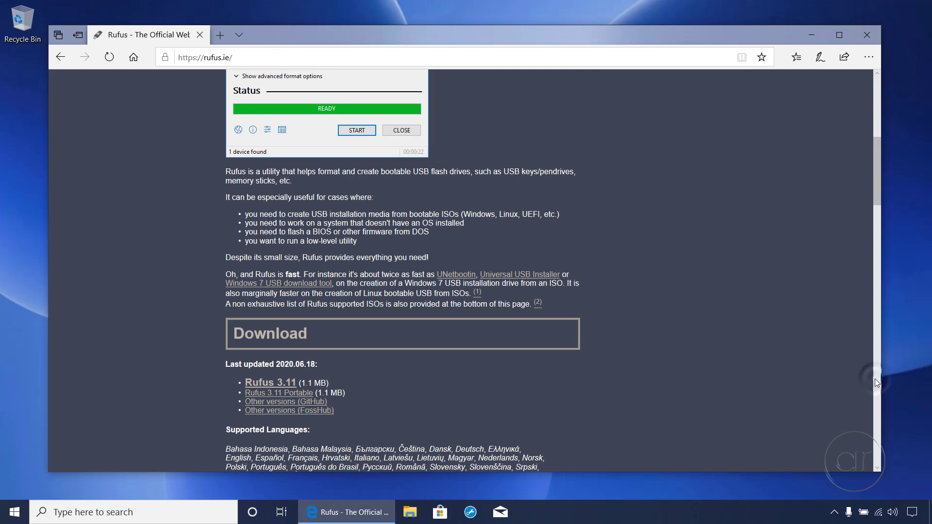
click(279, 385)
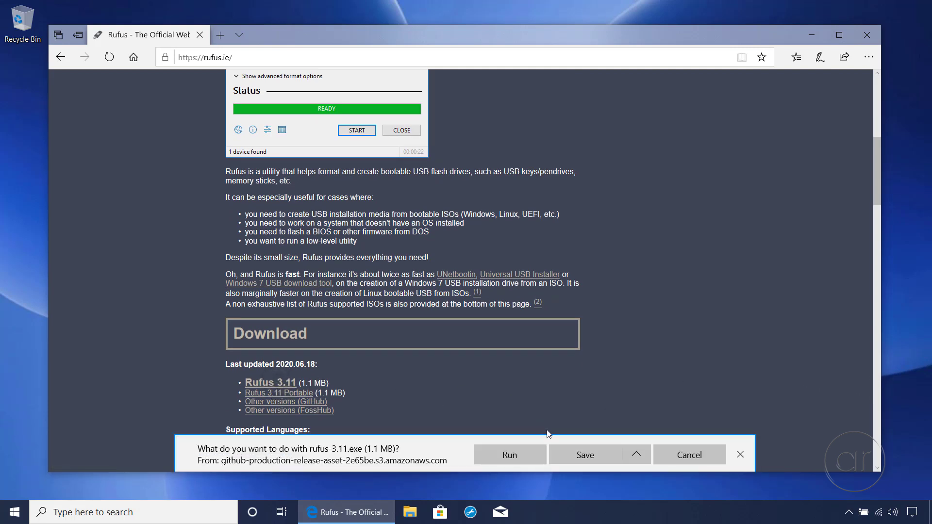
click(584, 455)
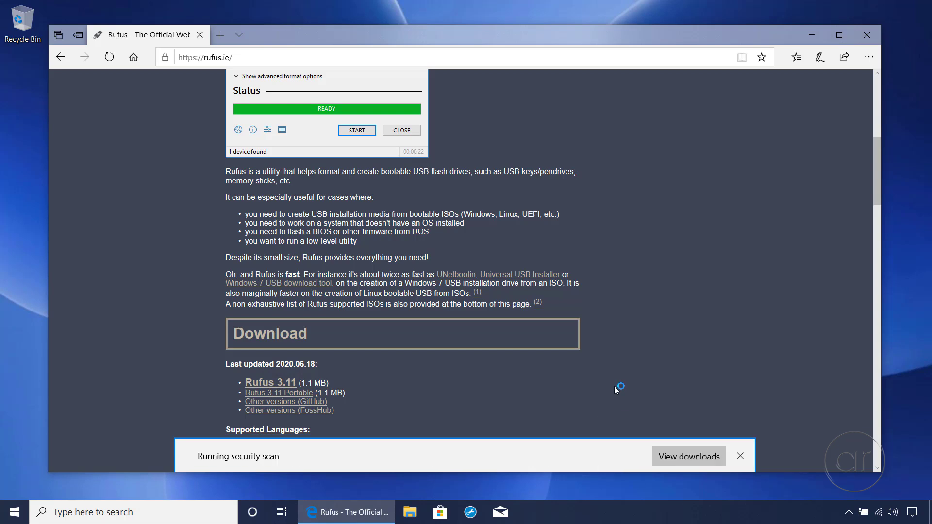
click(621, 459)
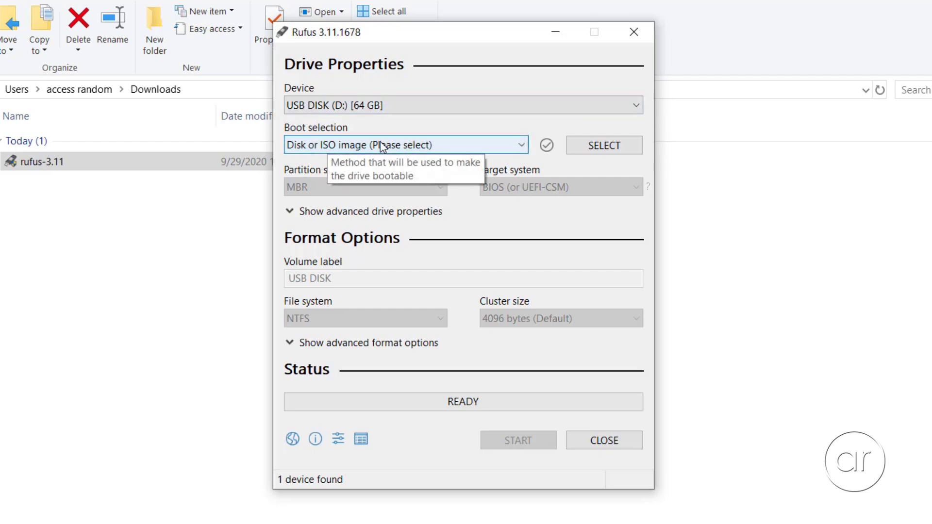
Load the Windows 10 version 1809 ISO from Documents as the Rufus boot image.
click(600, 145)
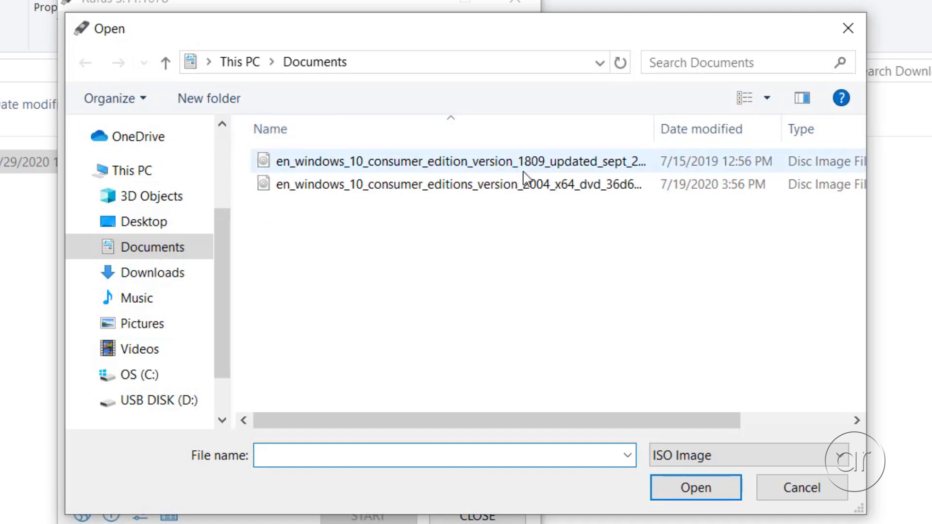
click(567, 170)
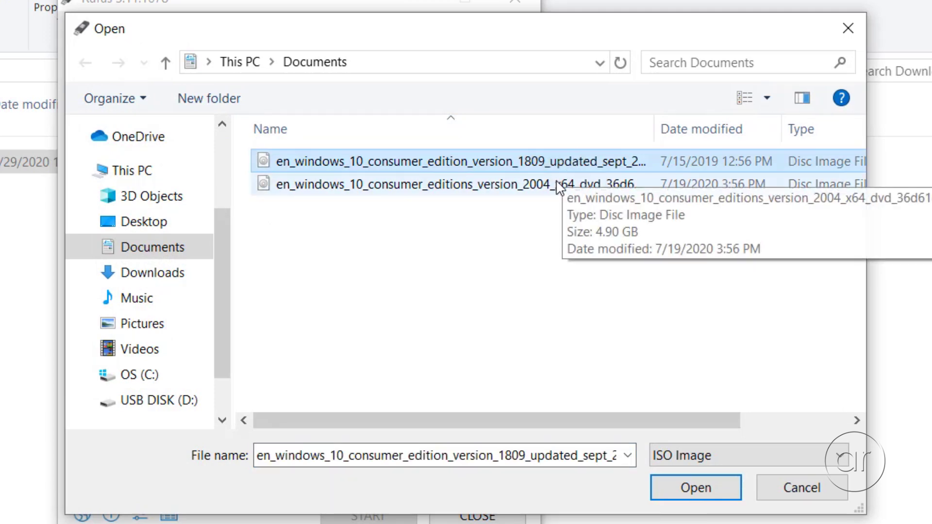
click(556, 180)
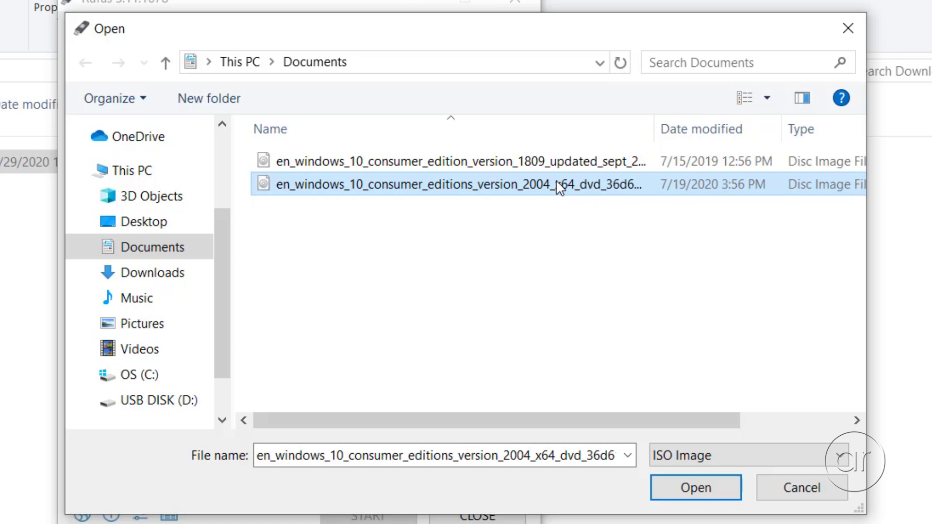
click(547, 165)
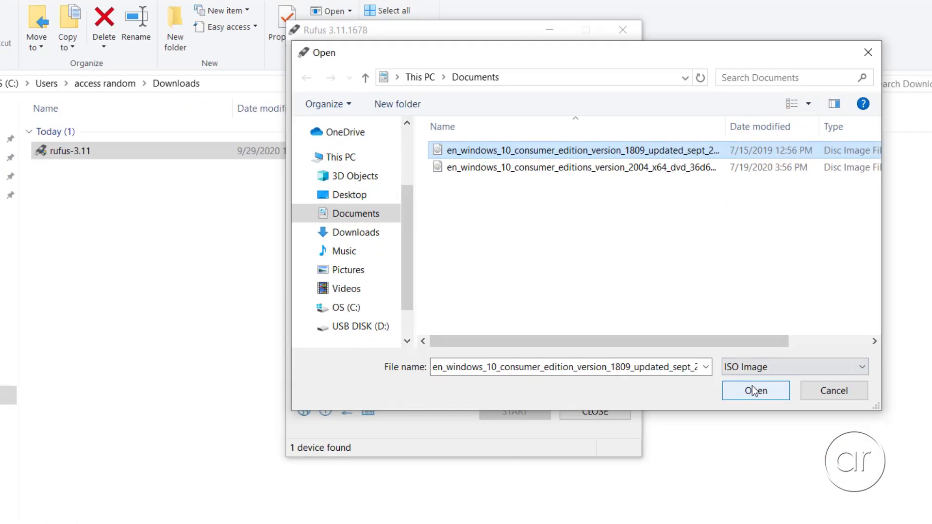
click(689, 487)
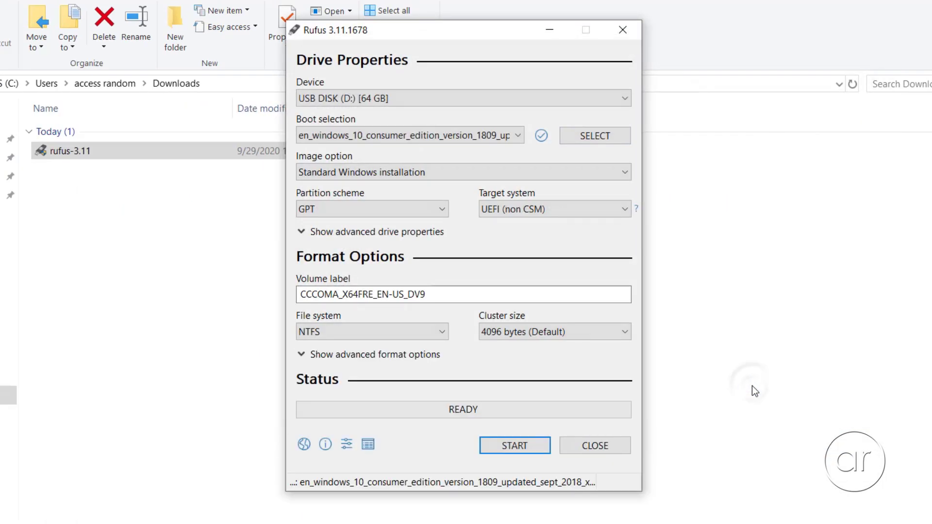
Set the image option to Windows To Go, attempt a Windows 10 Pro write, then cancel the erase.
click(439, 176)
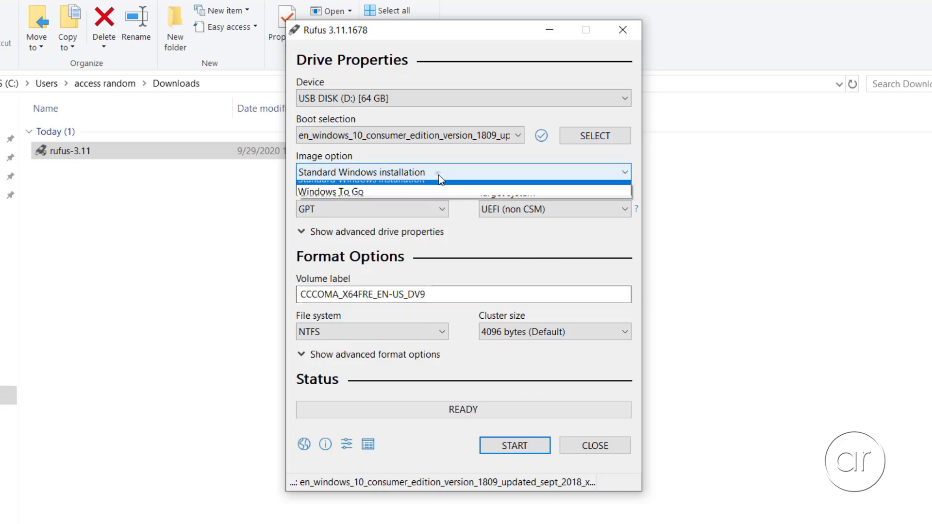
click(443, 198)
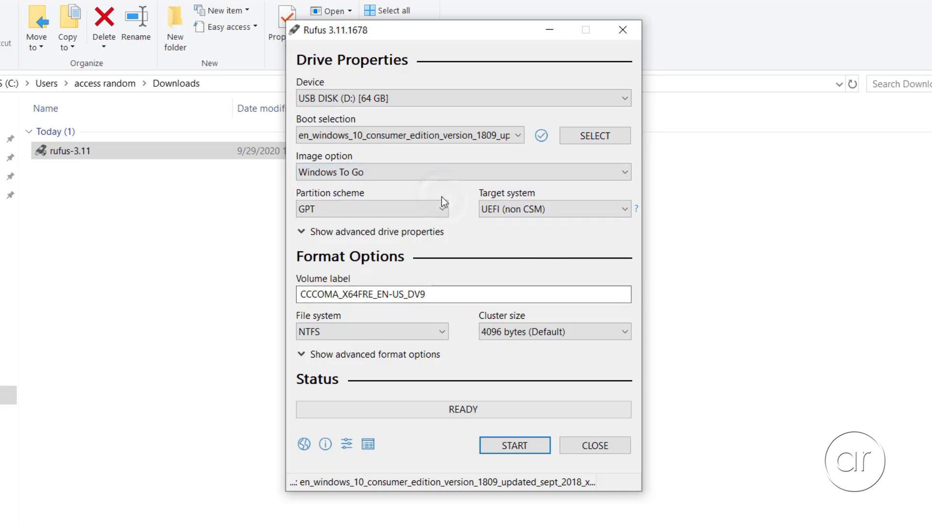
click(517, 445)
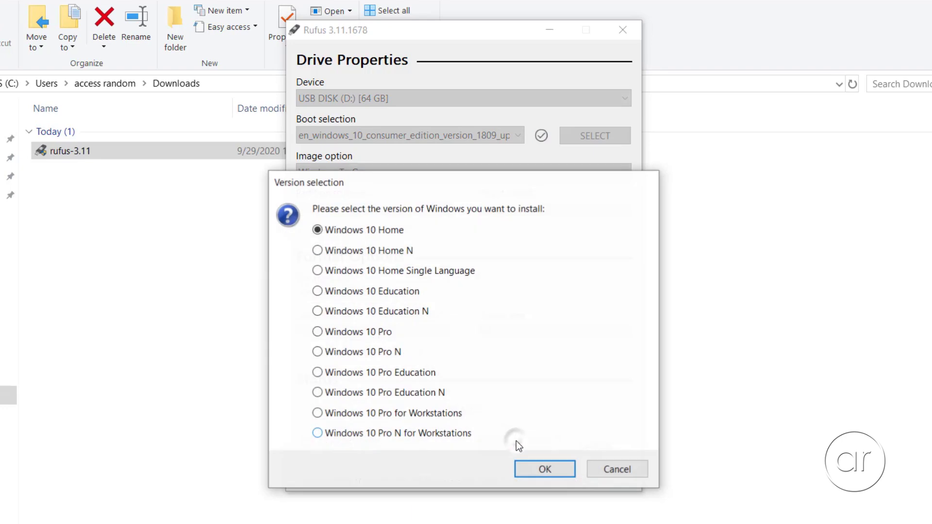
click(384, 333)
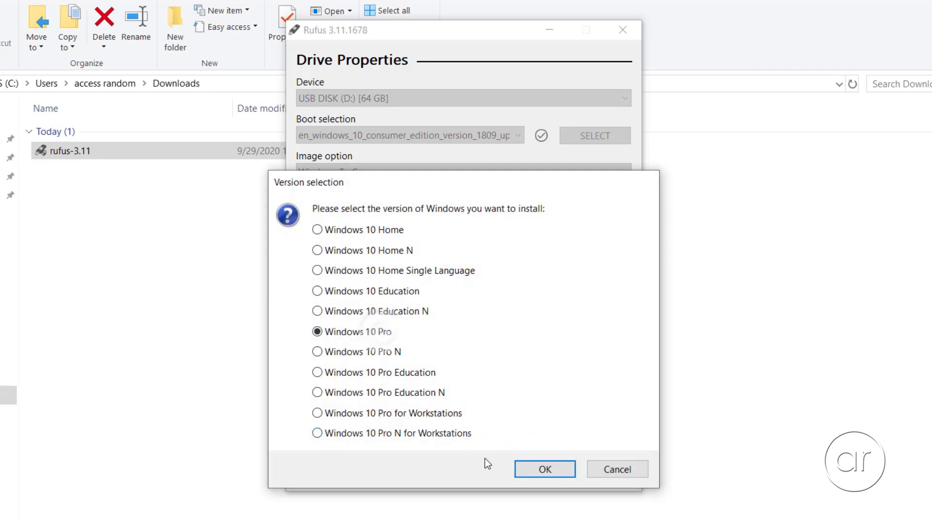
click(541, 472)
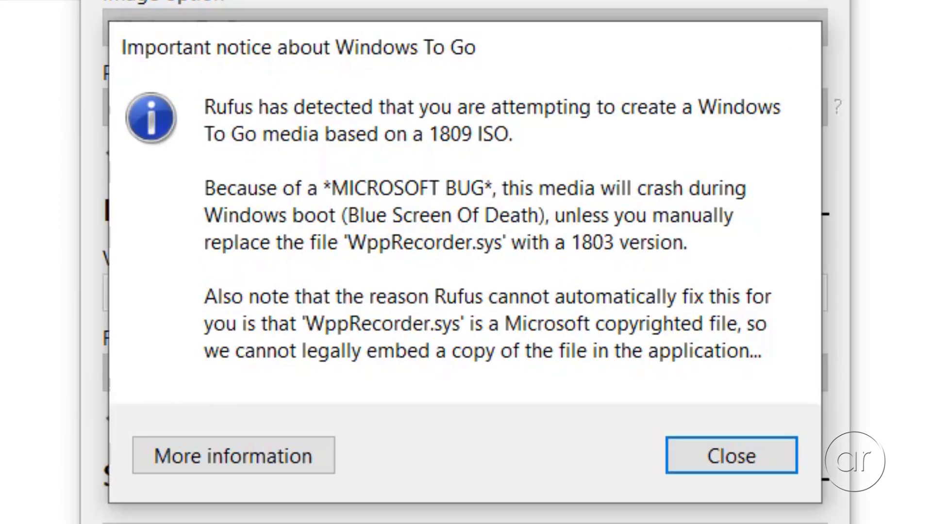
click(749, 451)
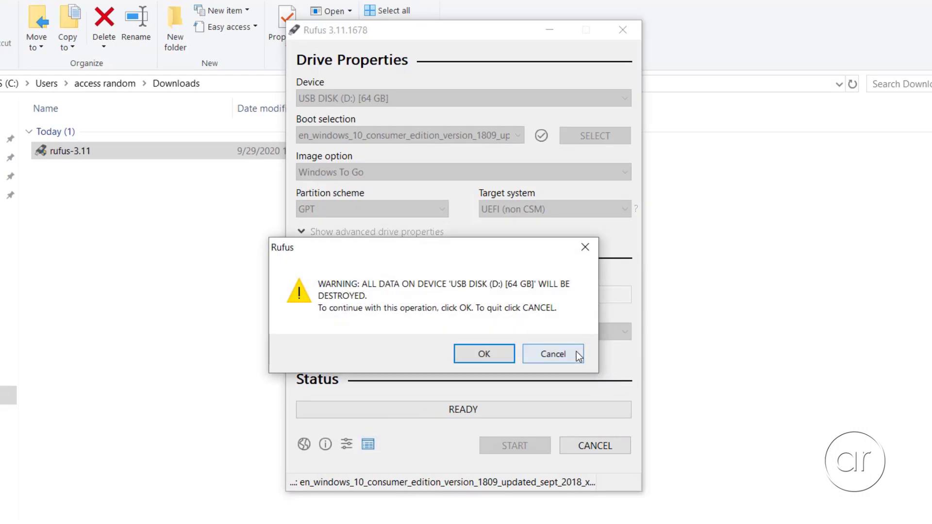
click(575, 352)
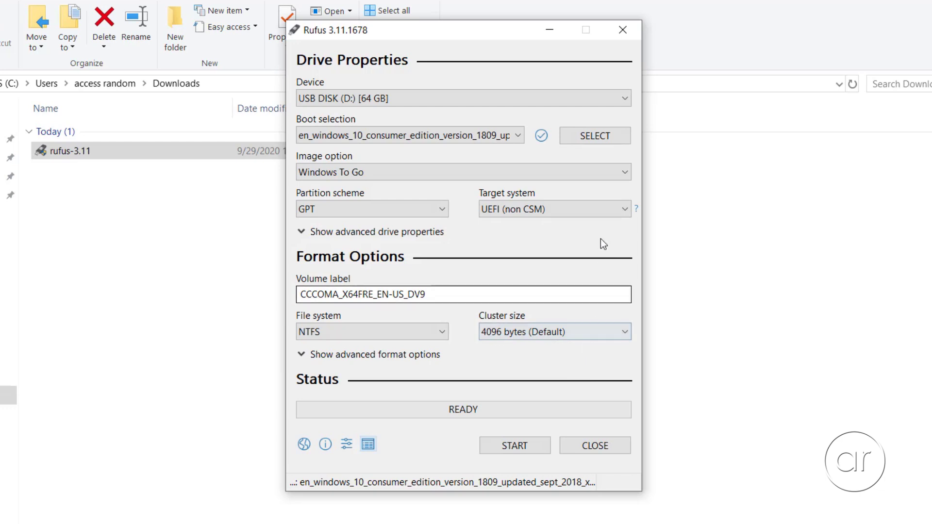
Replace the boot image with the Windows 10 version 2004 ISO.
click(595, 137)
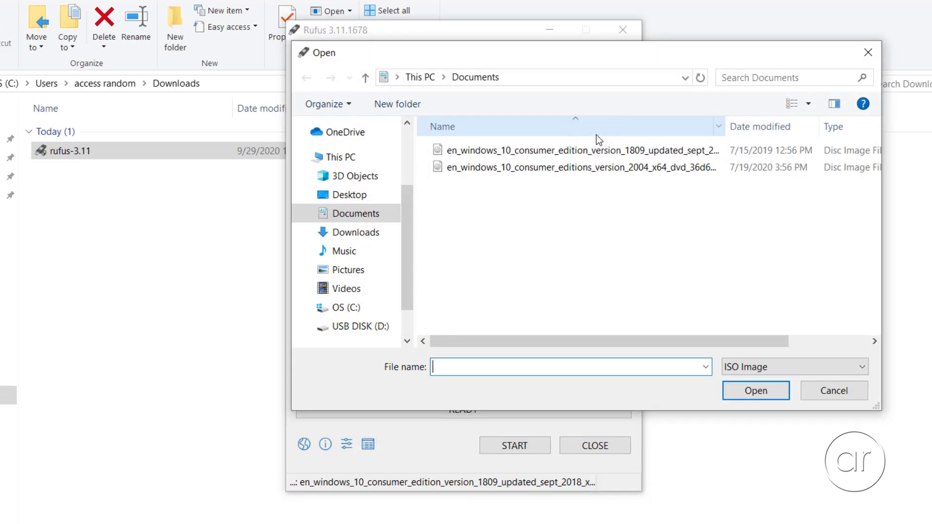
click(633, 168)
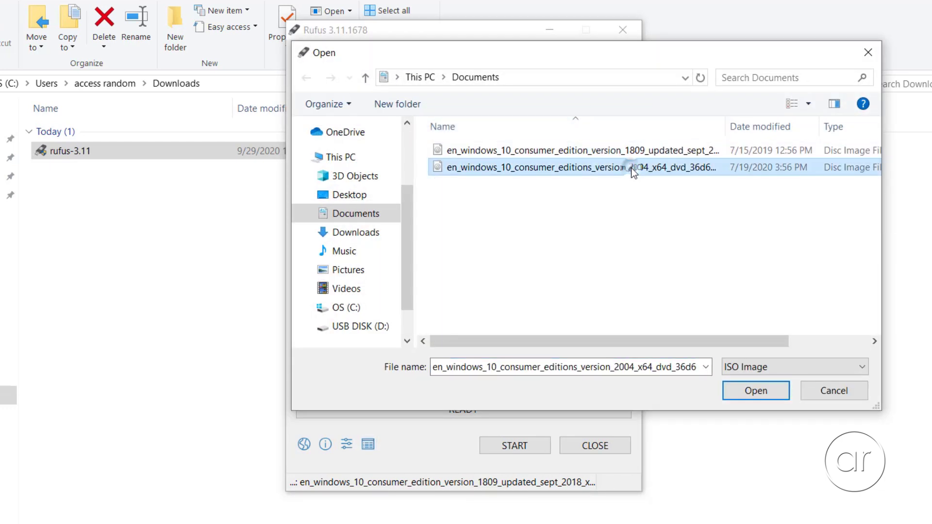
click(735, 397)
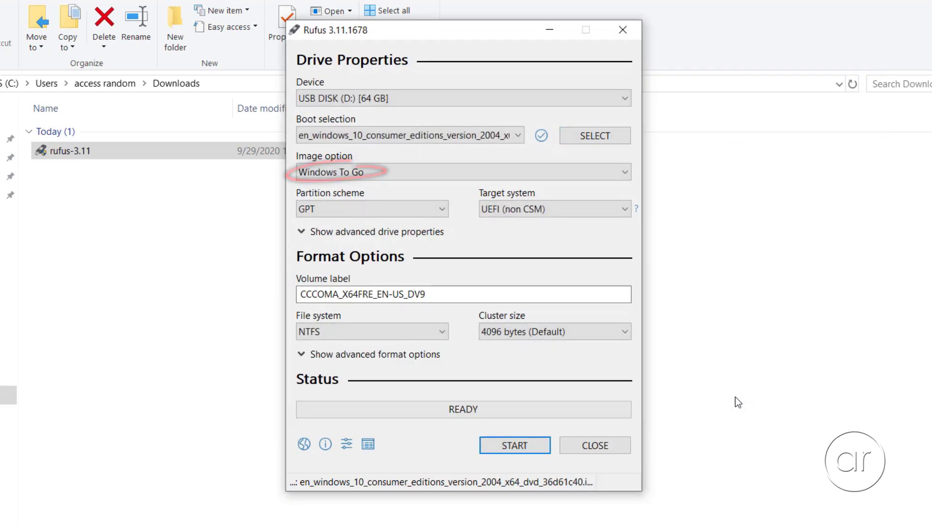
Set partition scheme to MBR with target system BIOS or UEFI, and start the write.
click(421, 210)
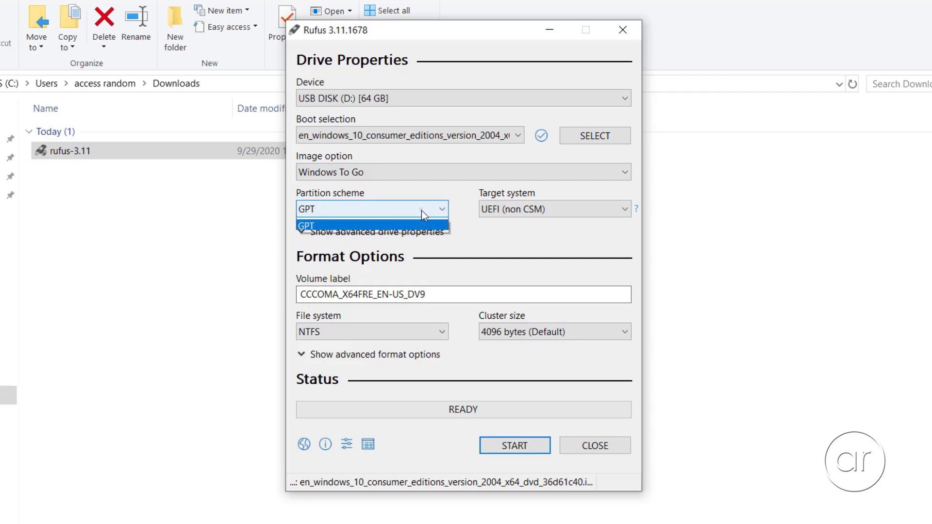
click(419, 222)
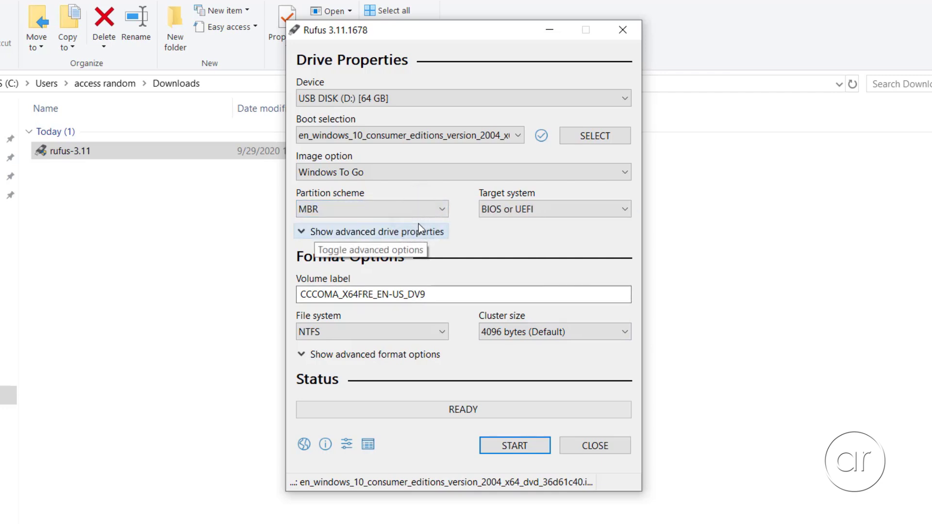
click(520, 212)
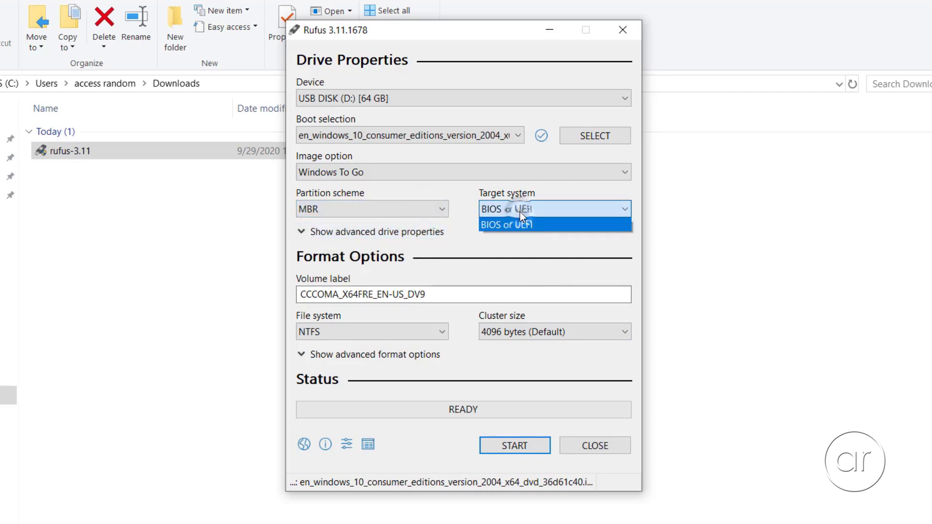
click(524, 223)
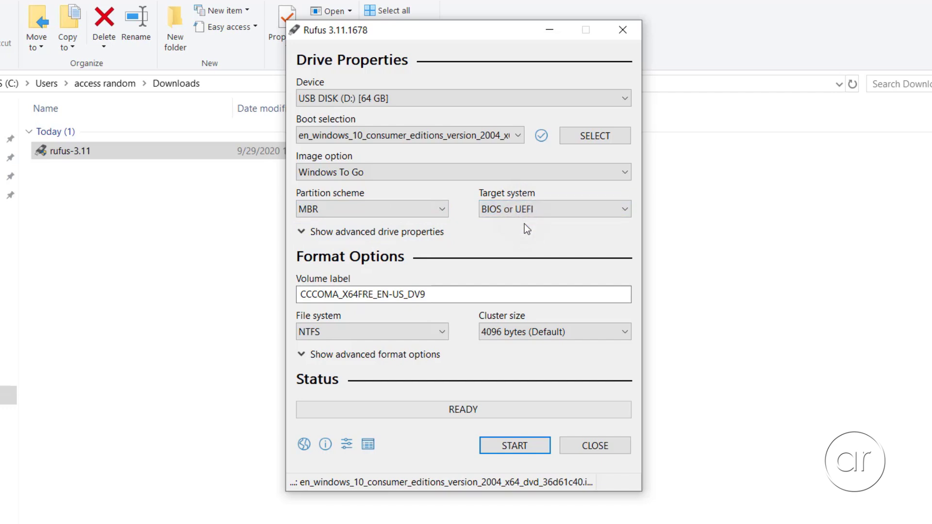
click(513, 444)
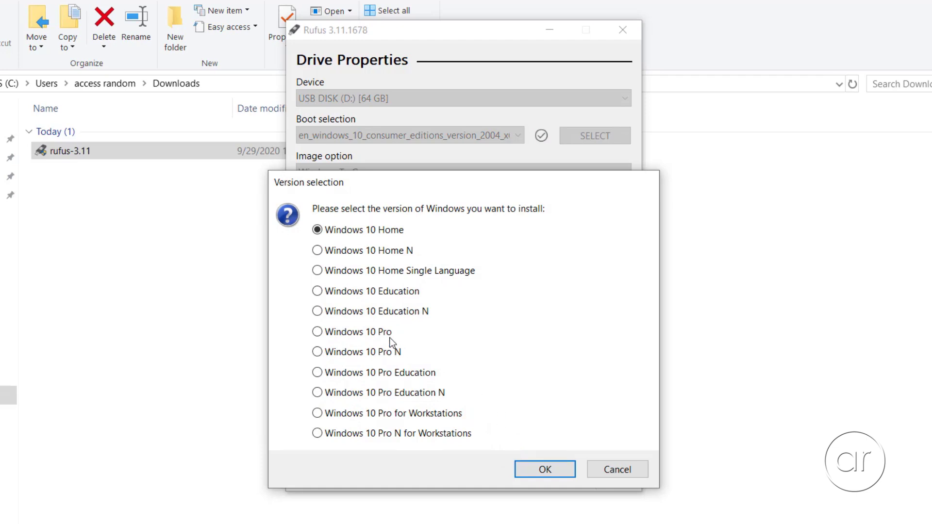
Choose Windows 10 Pro, accept erasing the 64 GB USB disk, and close Rufus once written.
click(365, 332)
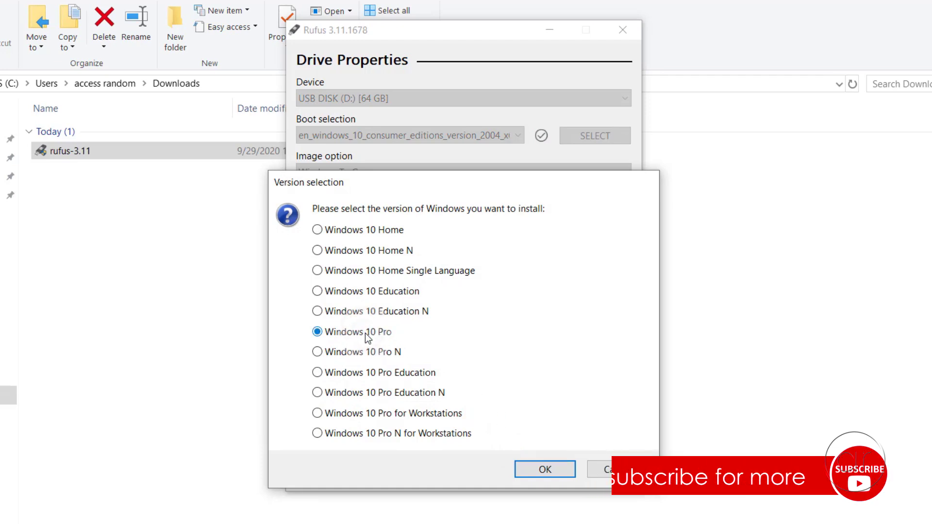
click(539, 469)
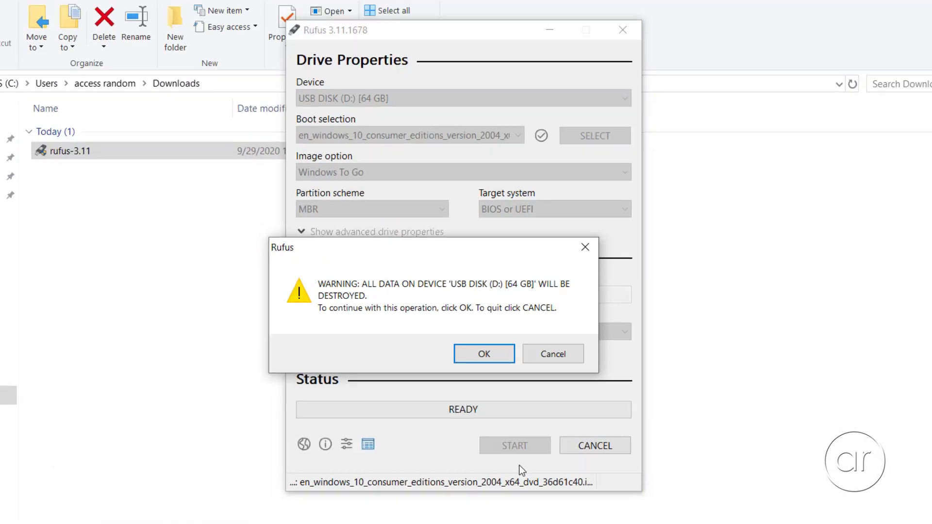
click(493, 356)
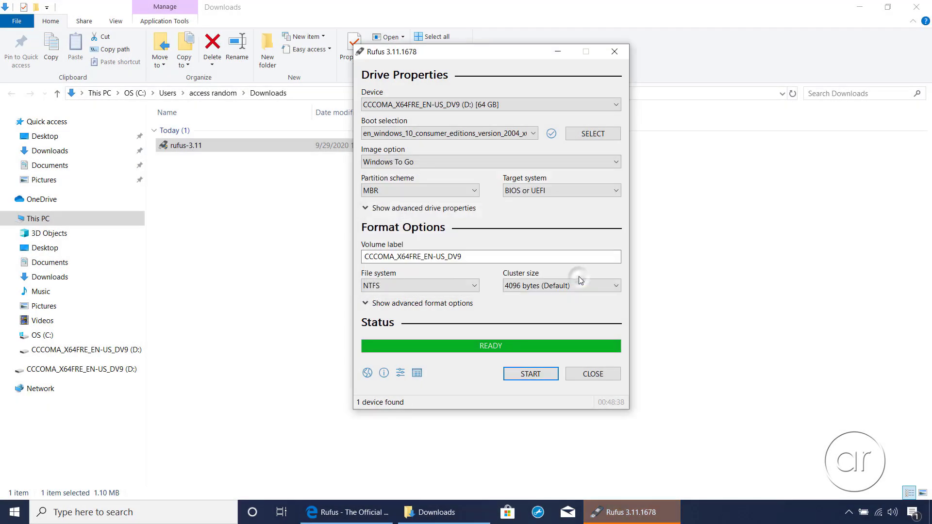
click(585, 373)
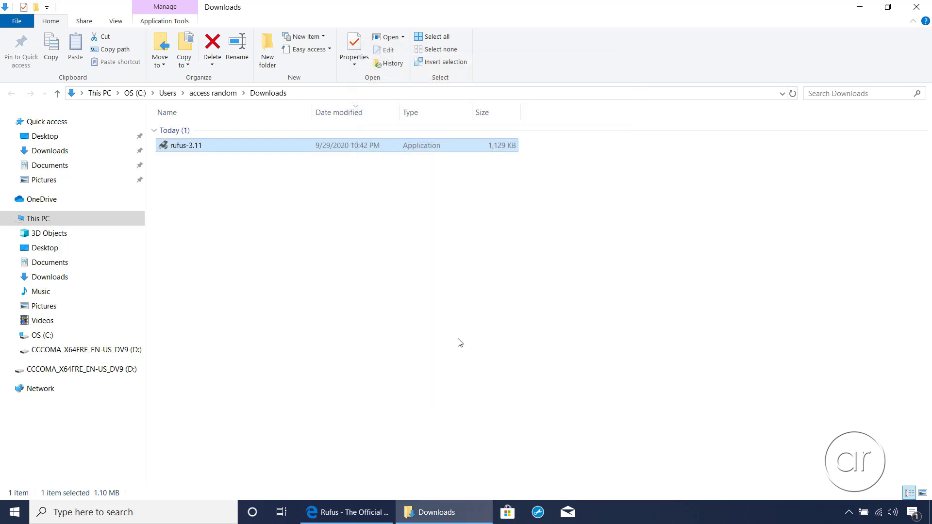
Eject the CCCOMA_X64FRE-EN-US_DV9 drive from File Explorer's navigation pane.
right_click(106, 352)
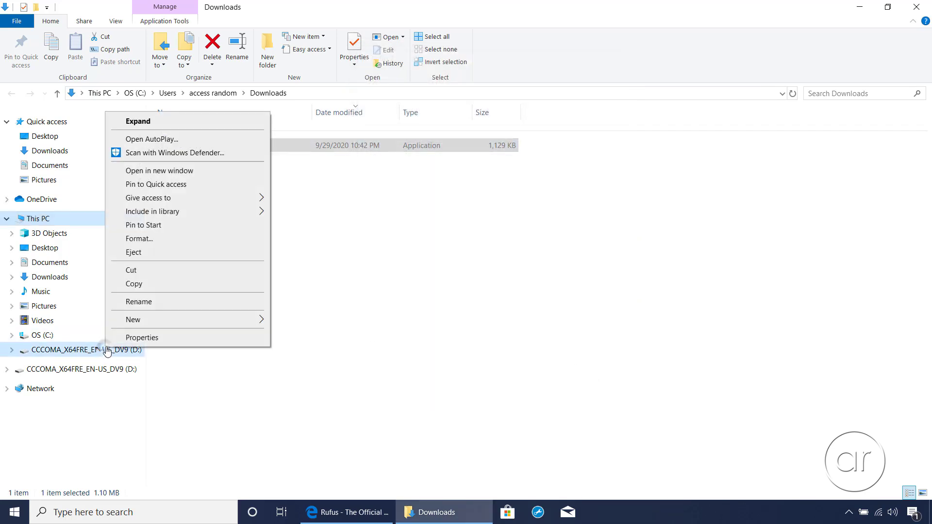
click(133, 253)
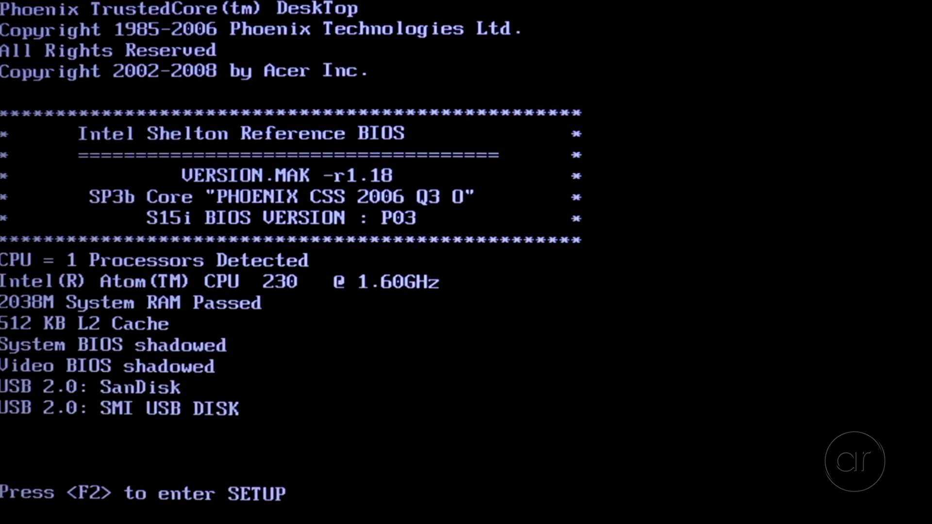
Enter Phoenix setup with F2 and move across to the boot priority page.
key(F2)
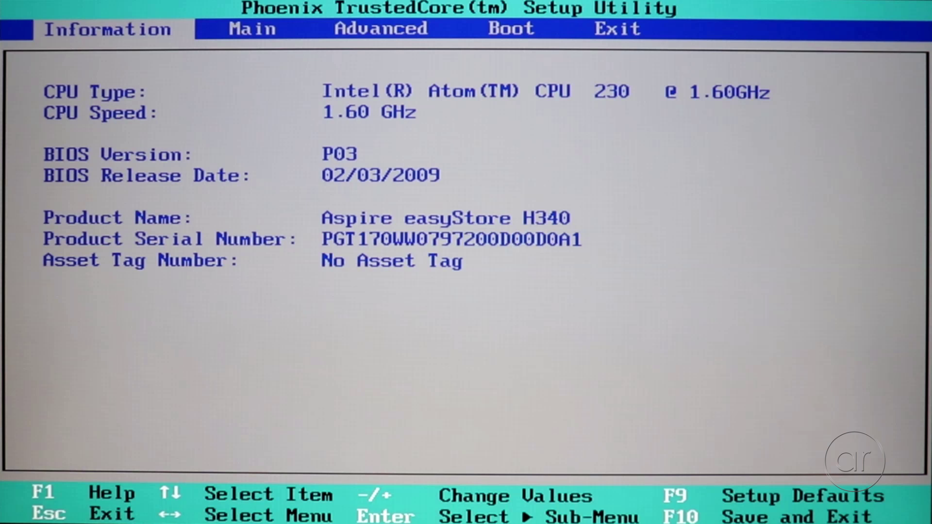
key(Right)
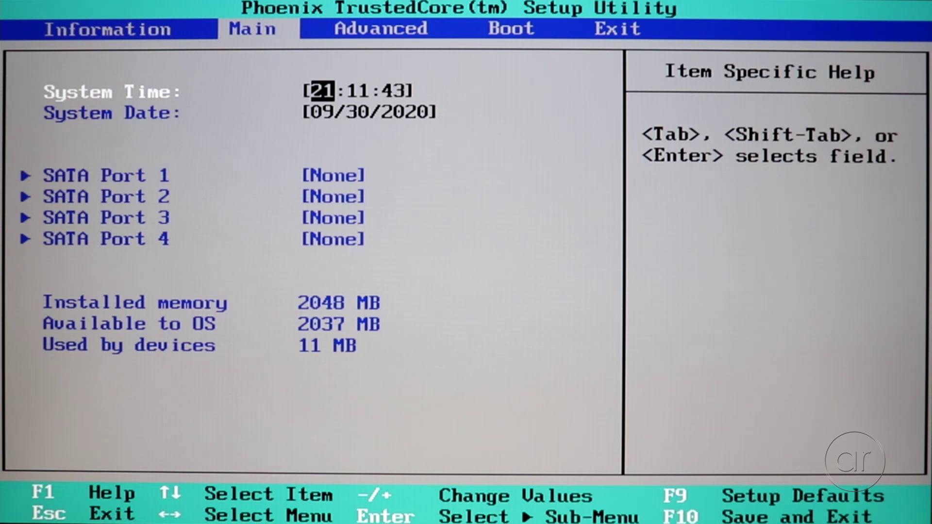
key(Right)
key(Right)
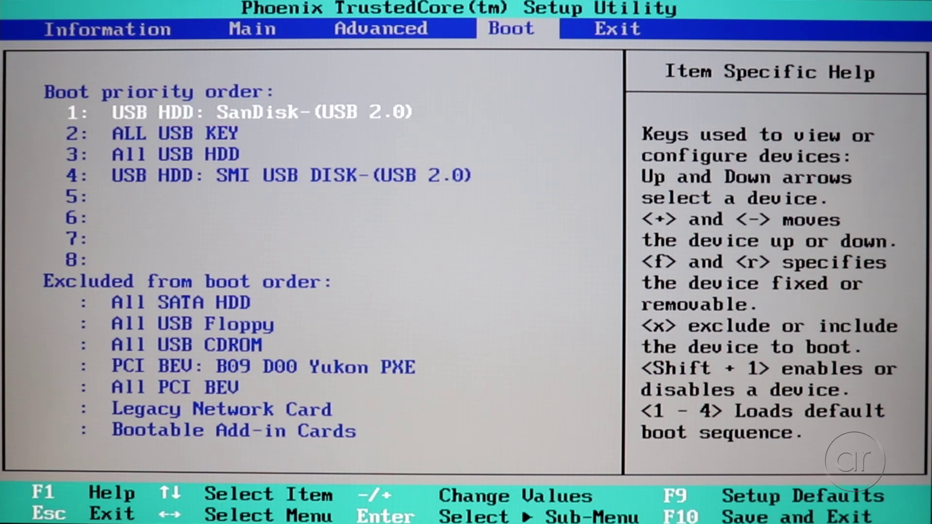
Disable the SMI USB DISK boot entry, keep SanDisk first, and exit saving changes.
key(Down)
key(Down)
key(Down)
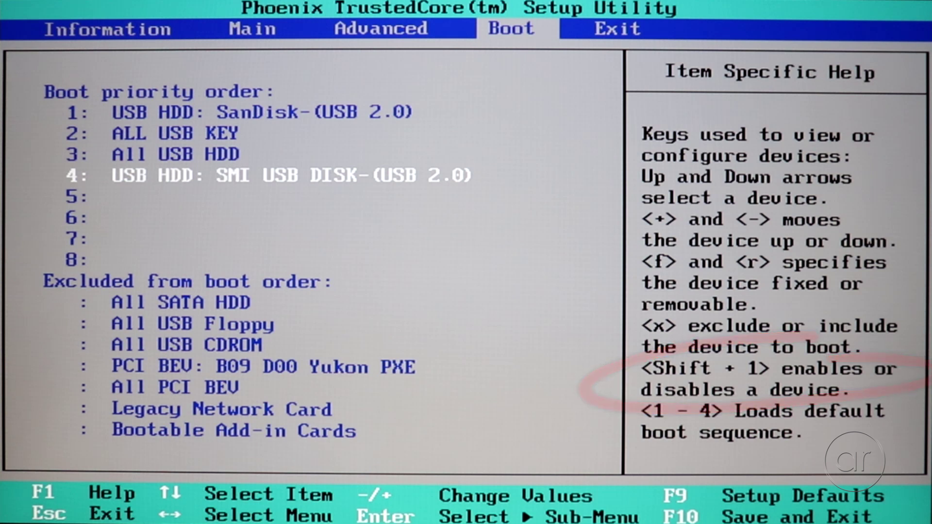
key(shift+1)
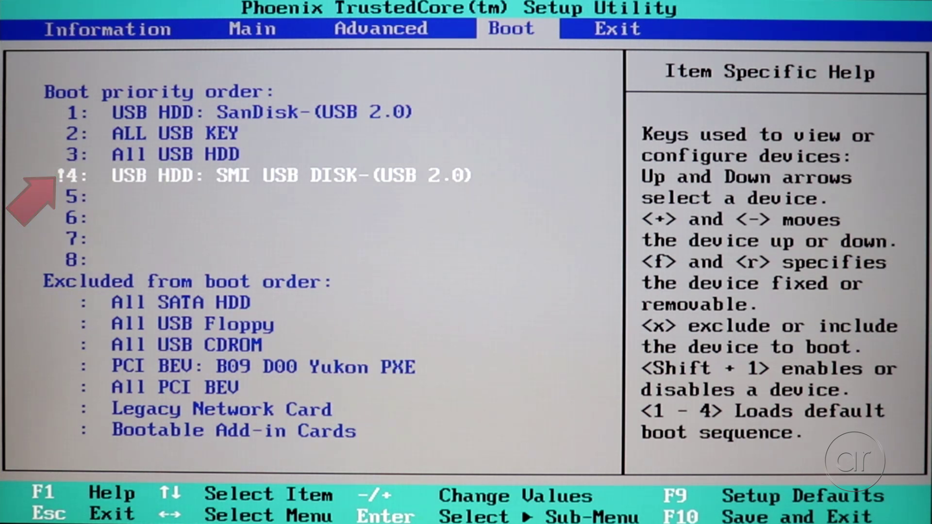
key(Up)
key(Up)
key(Up)
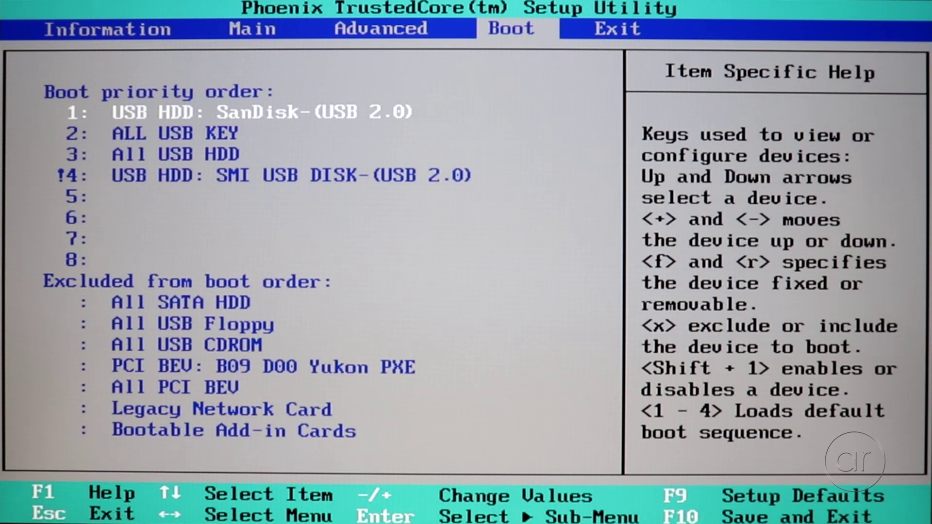
key(Right)
key(Return)
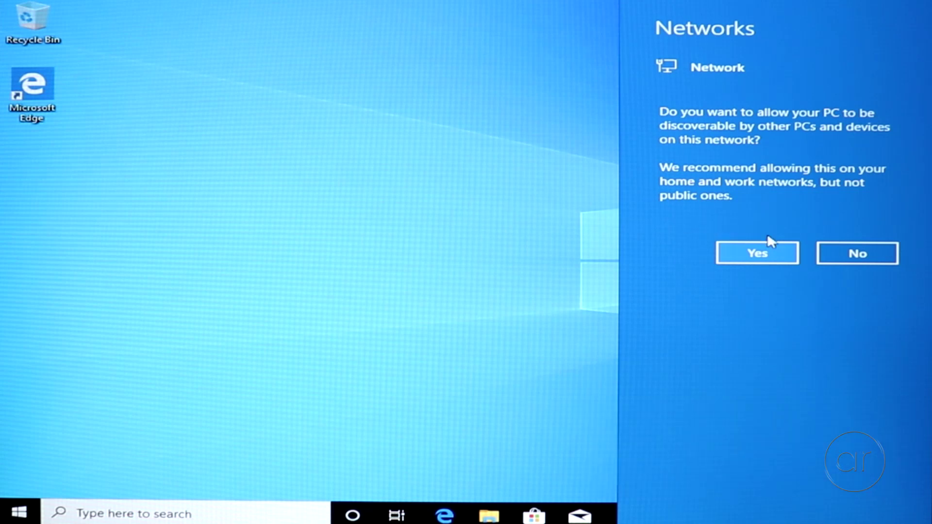
Answer Yes to make the server discoverable on this network.
click(762, 251)
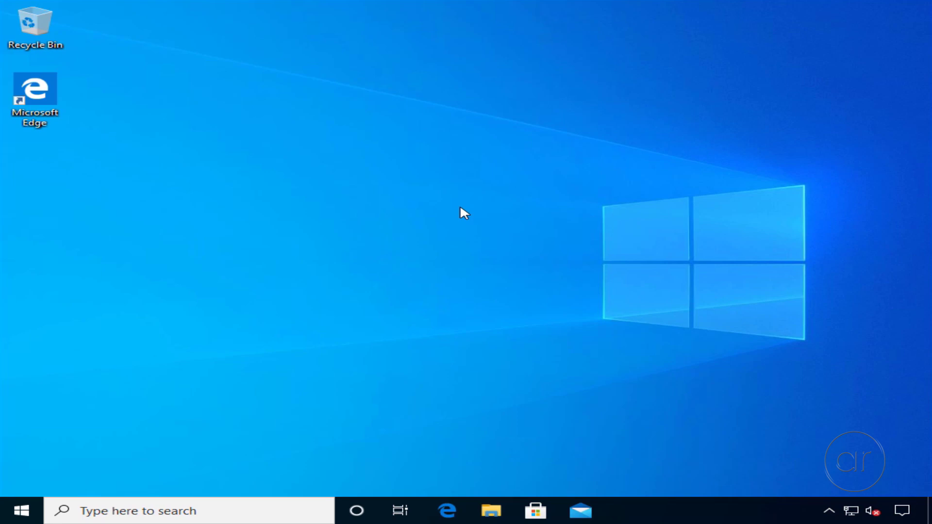
Search 'allow' and enable Allow remote connections to this computer in System Properties.
click(195, 506)
text(allow)
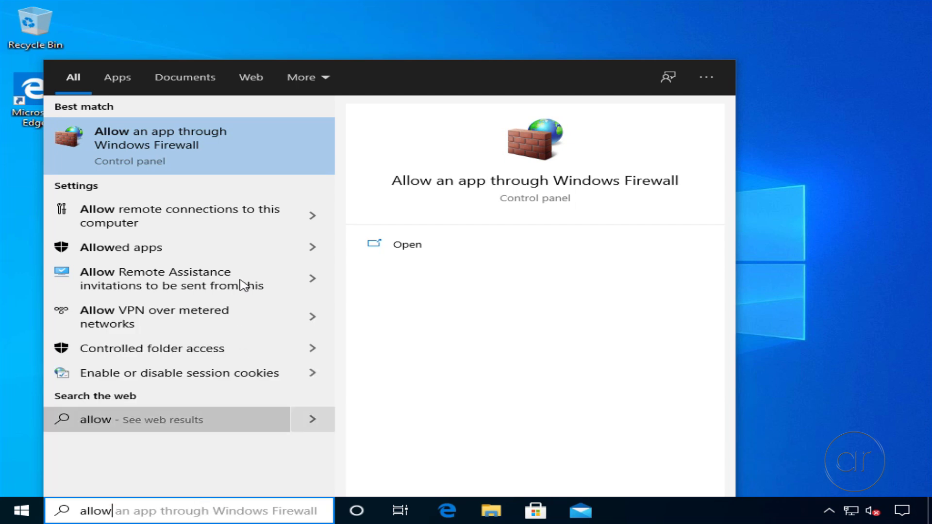
click(249, 218)
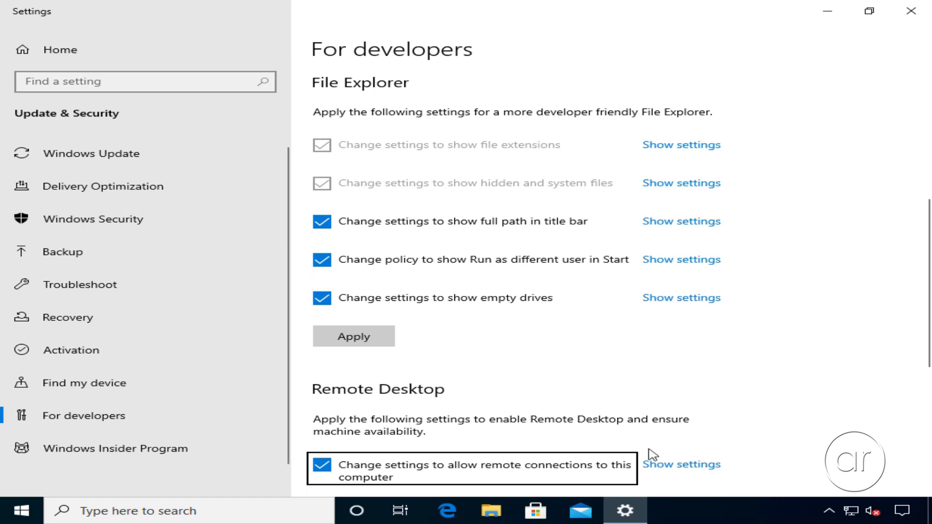
click(685, 465)
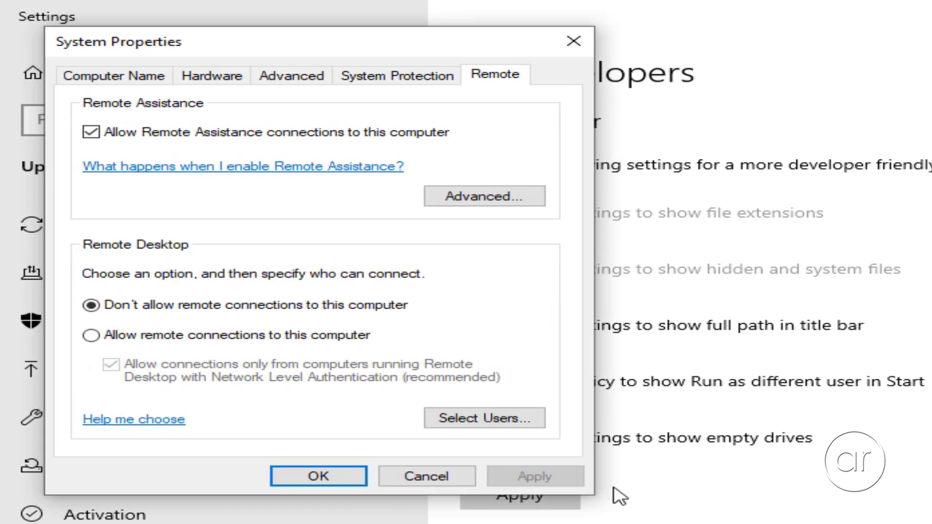
click(230, 340)
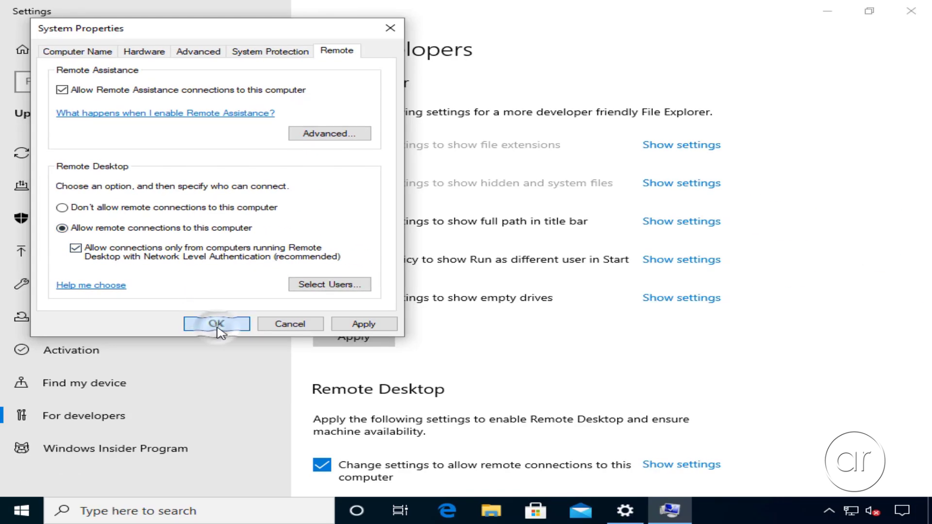
click(216, 324)
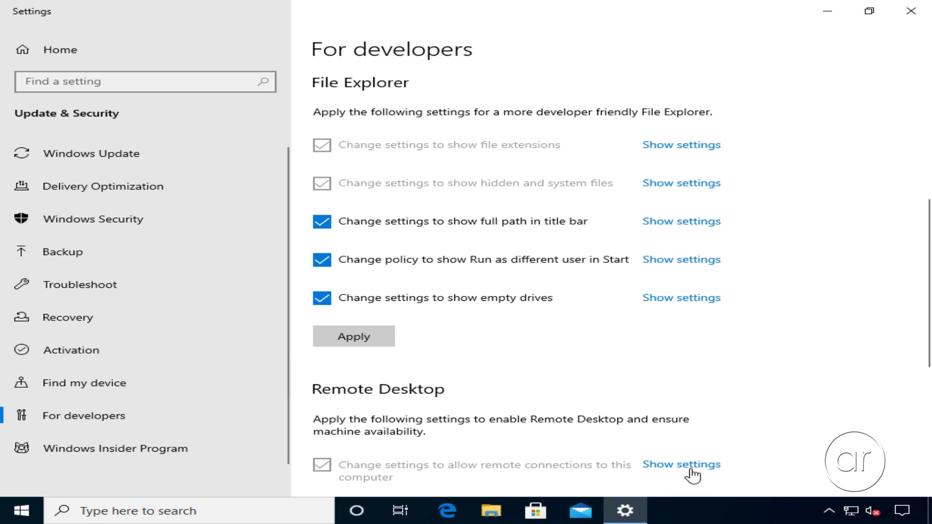
Open the Ethernet adapter's IPv4 properties through Network and Sharing Center.
right_click(850, 513)
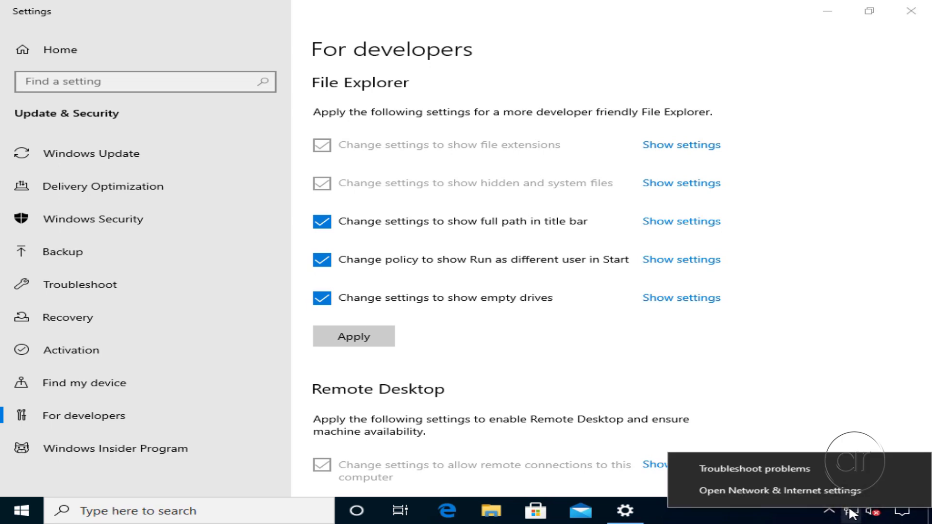
click(837, 491)
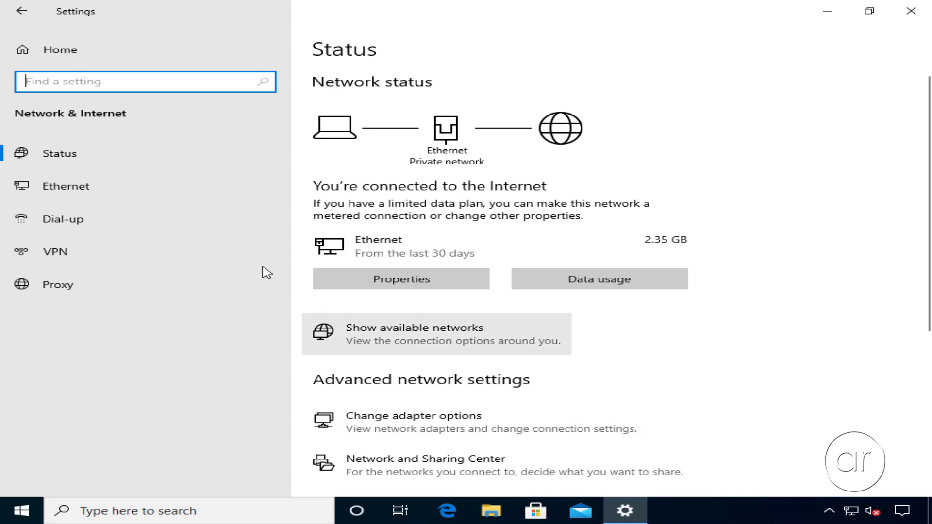
click(132, 191)
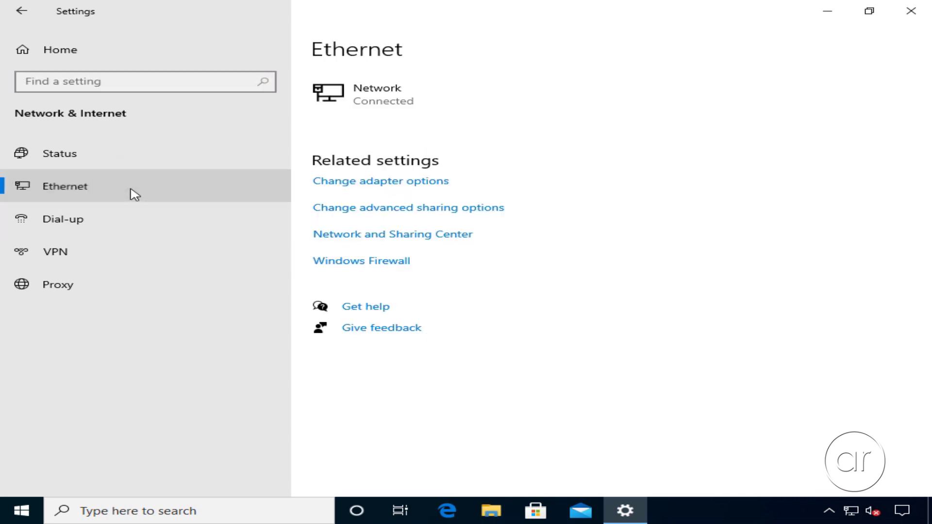
click(367, 237)
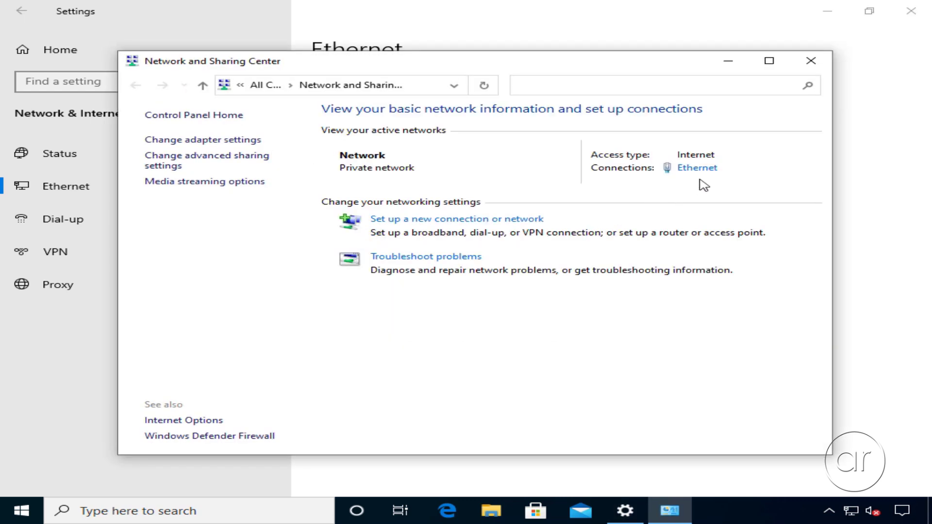
click(699, 170)
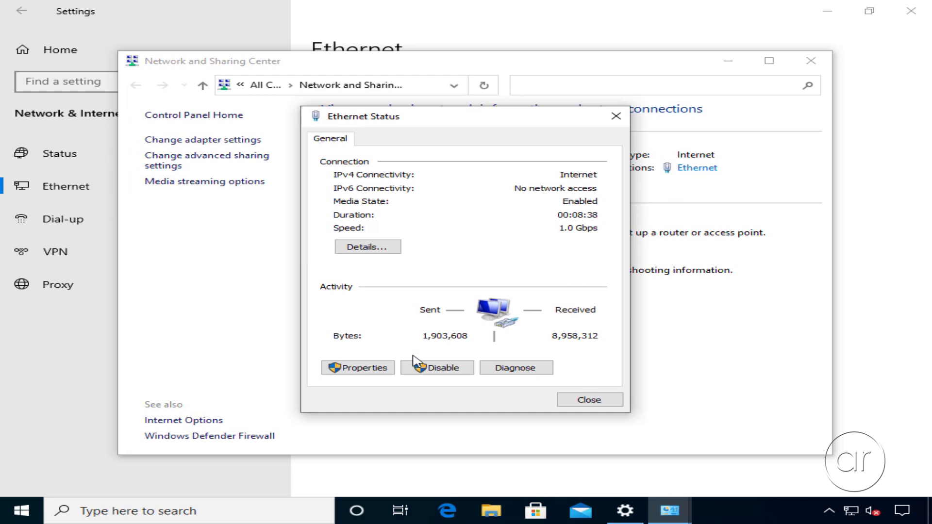
click(382, 368)
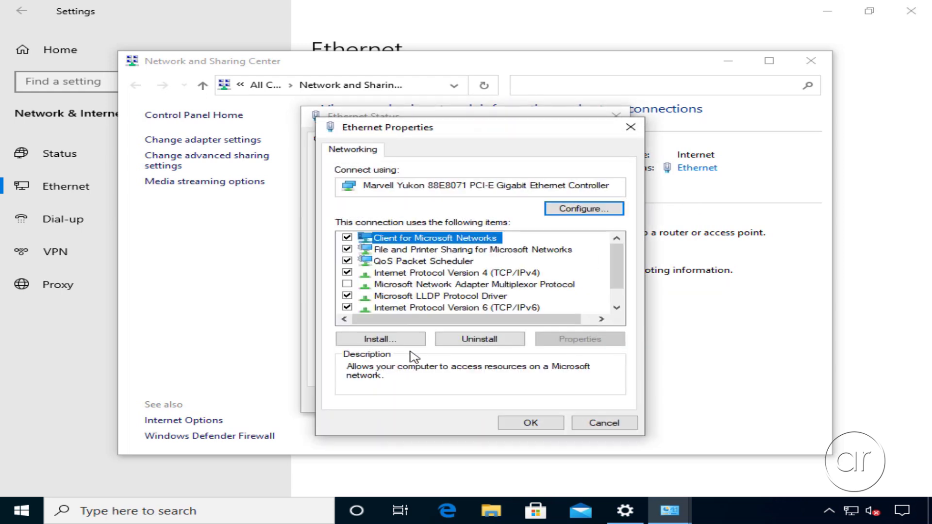
click(473, 274)
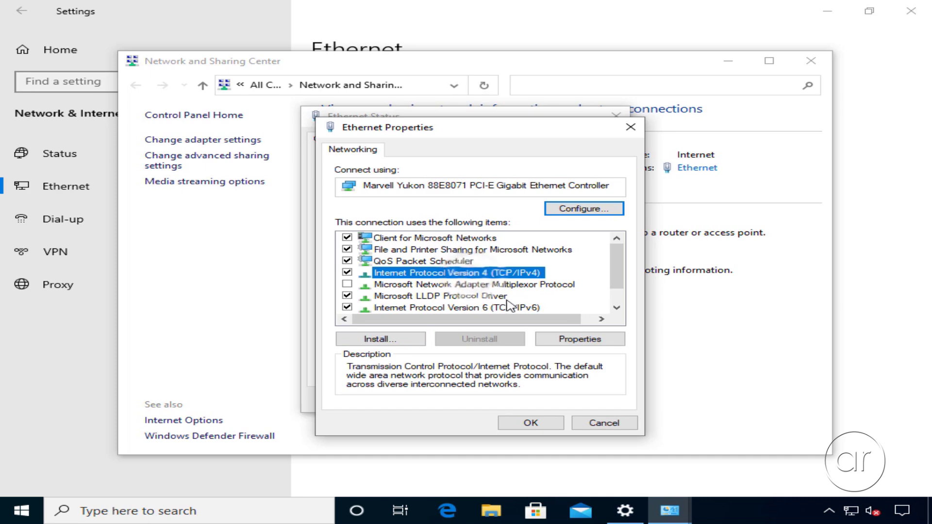
click(572, 340)
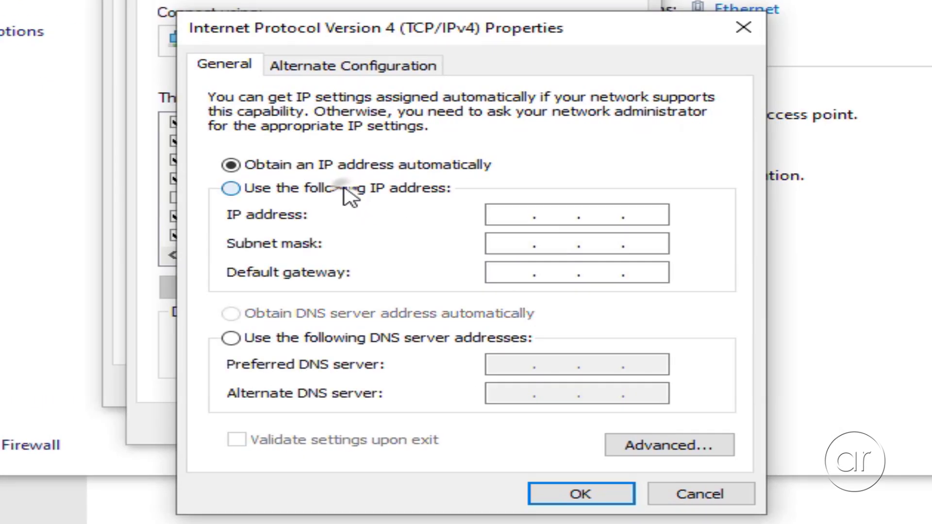
Set static IP 192.168.1.99, mask 255.255.255.0, gateway and DNS 192.168.1.1, and close.
click(350, 195)
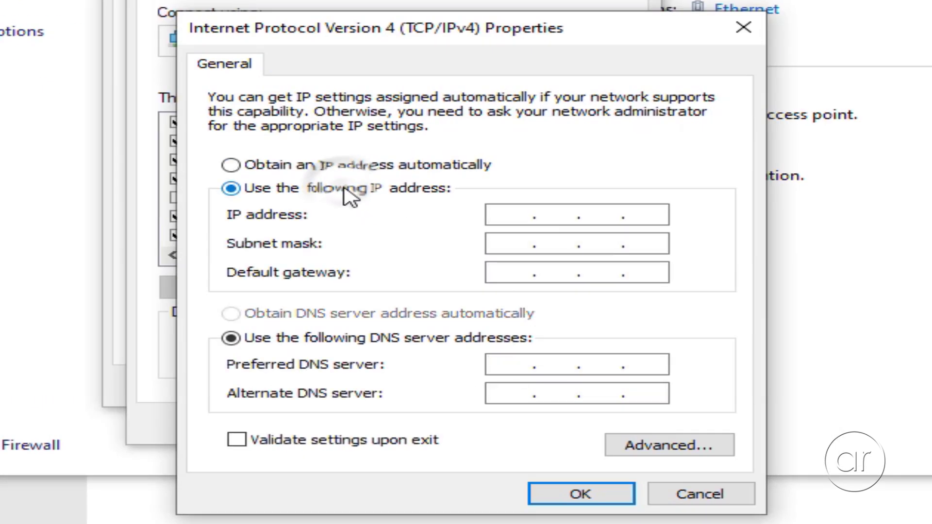
click(511, 215)
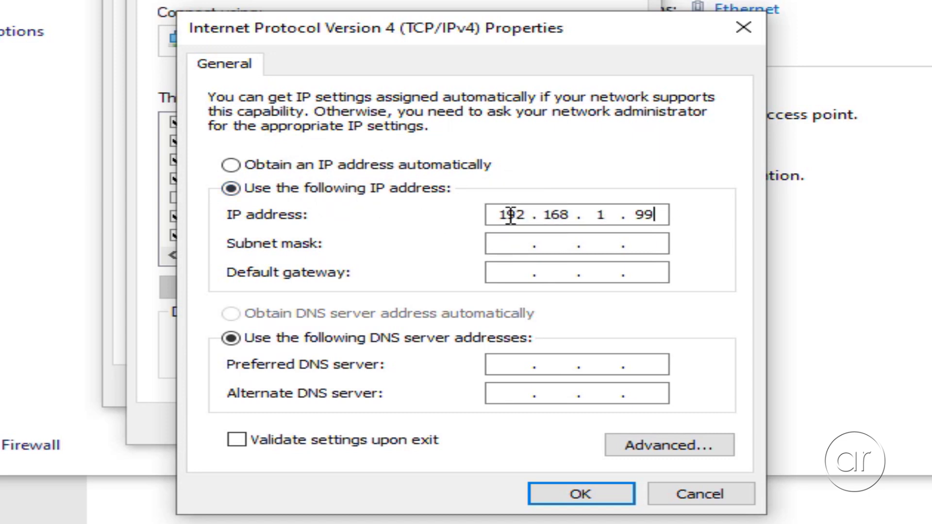
key(Tab)
key(Tab)
text(1)
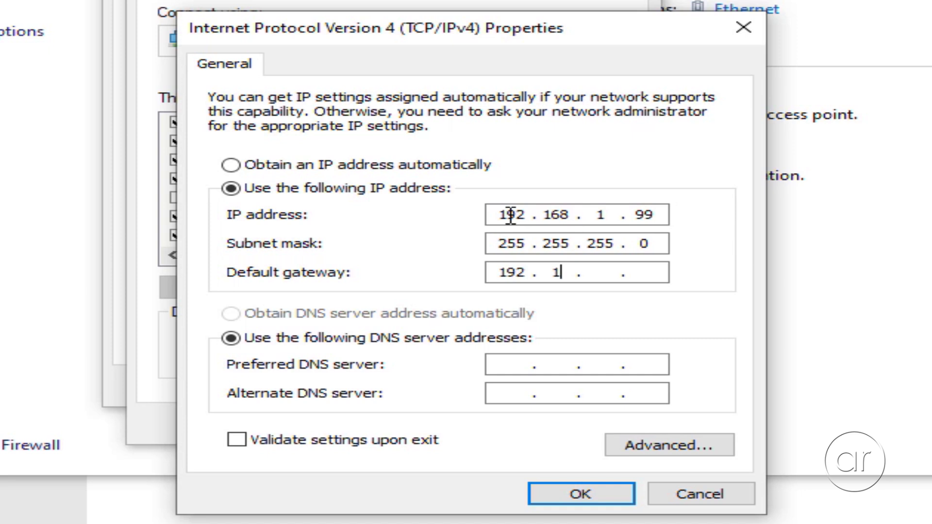
key(Tab)
key(Tab)
text(1)
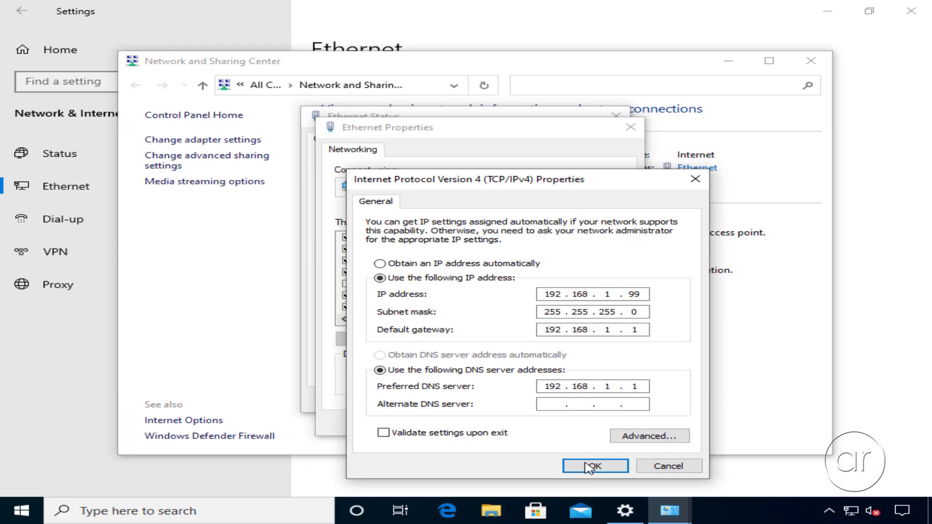
click(580, 493)
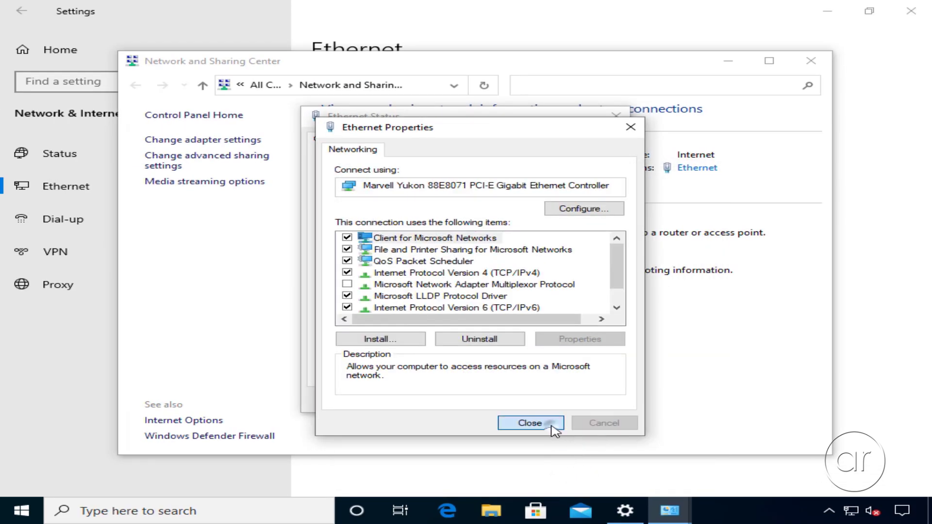
click(554, 426)
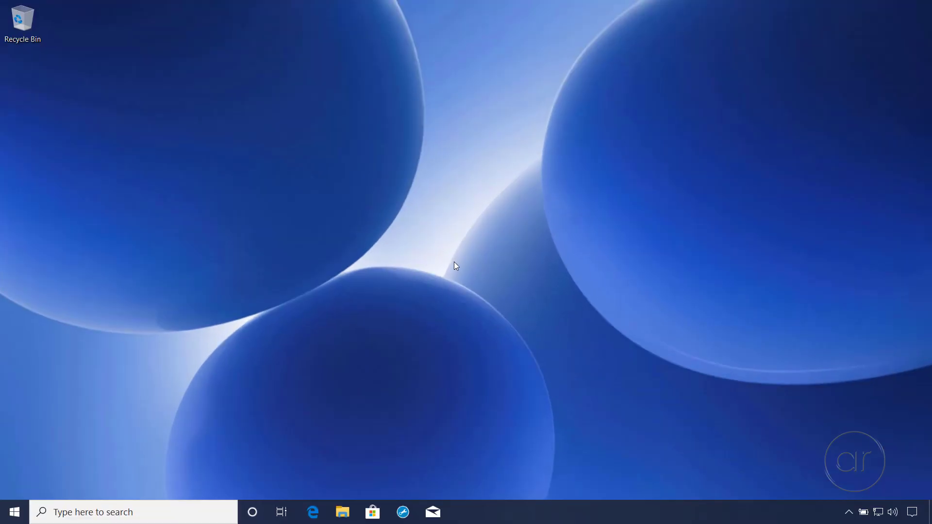
Launch Remote Desktop Connection from a Start search for 'remote'.
click(11, 510)
text(remote)
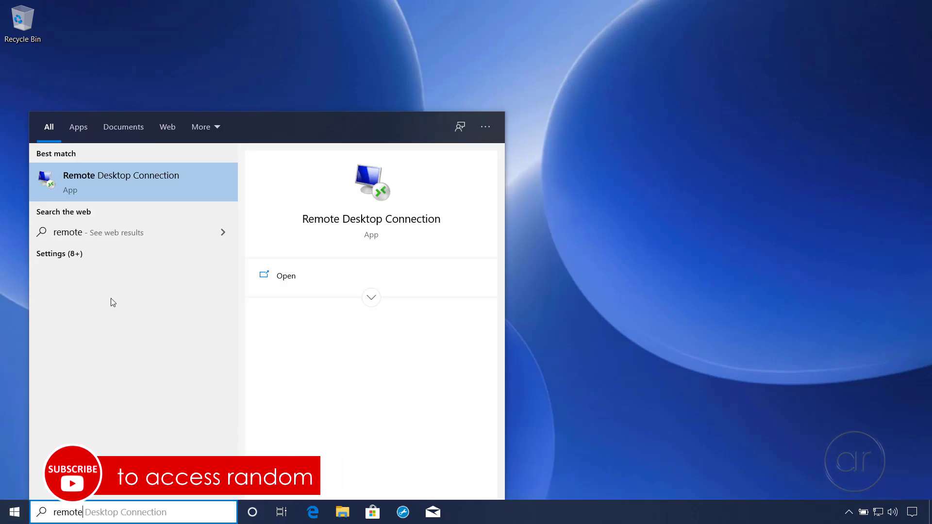
click(103, 187)
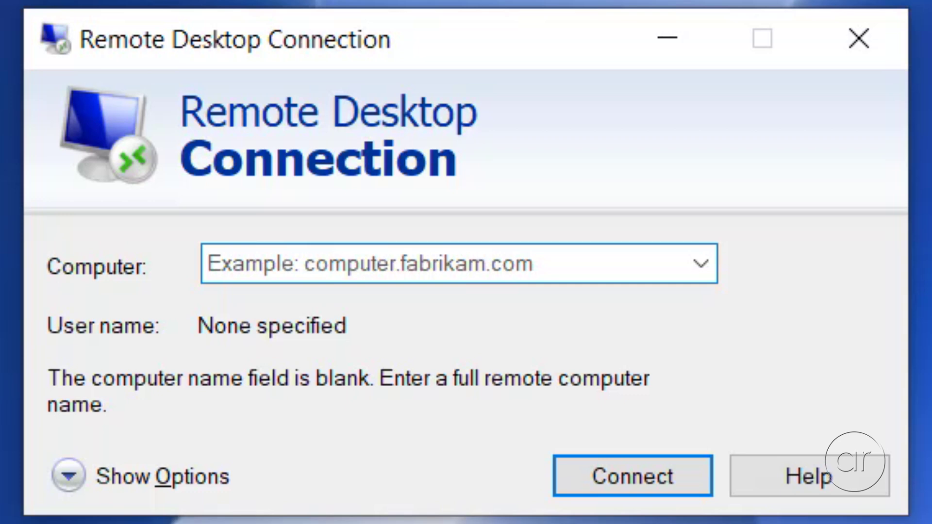
Connect to 192.168.1.99 with the server's username and password, accepting the certificate warning.
text(192.168.1)
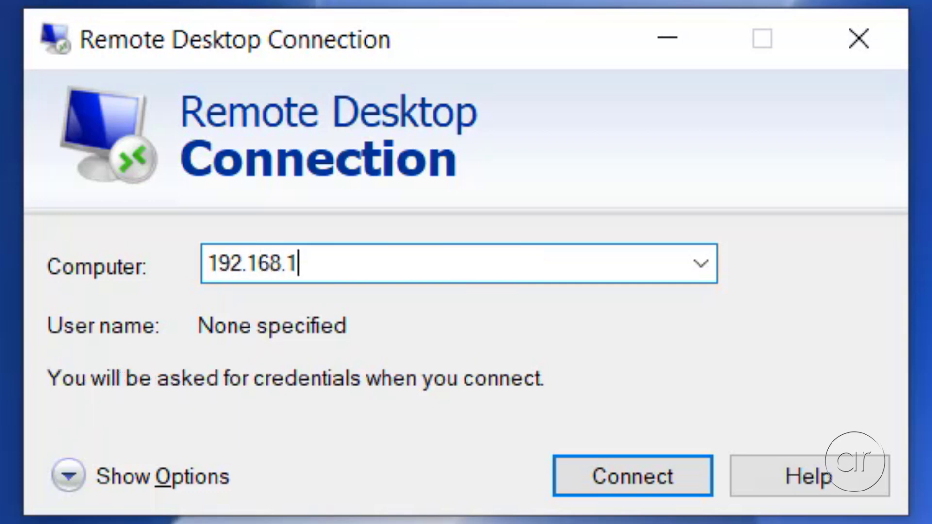
text(.9)
text(9)
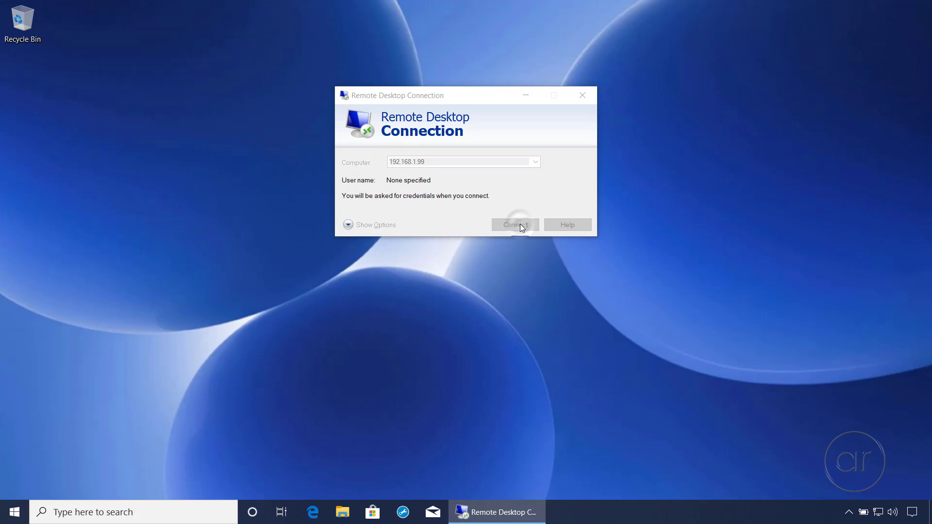
text(access random)
key(Tab)
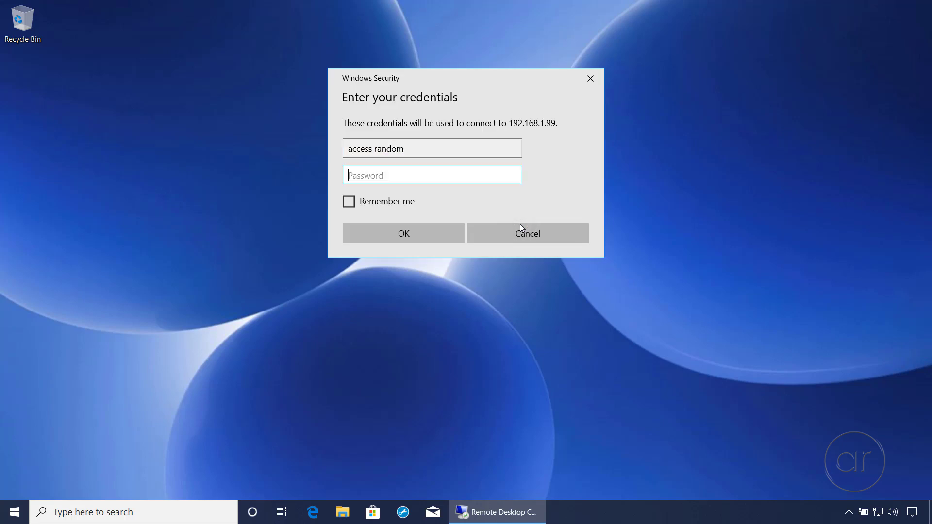
text(*******)
key(Return)
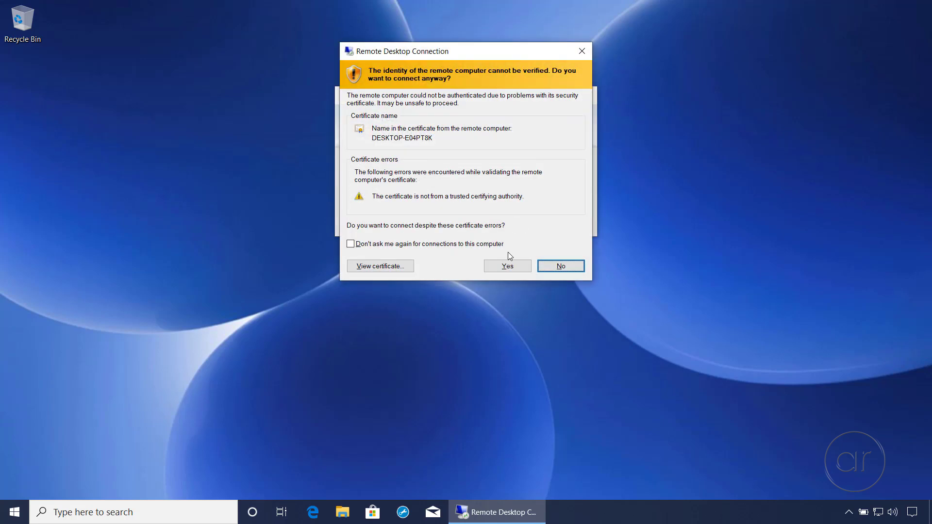
click(510, 266)
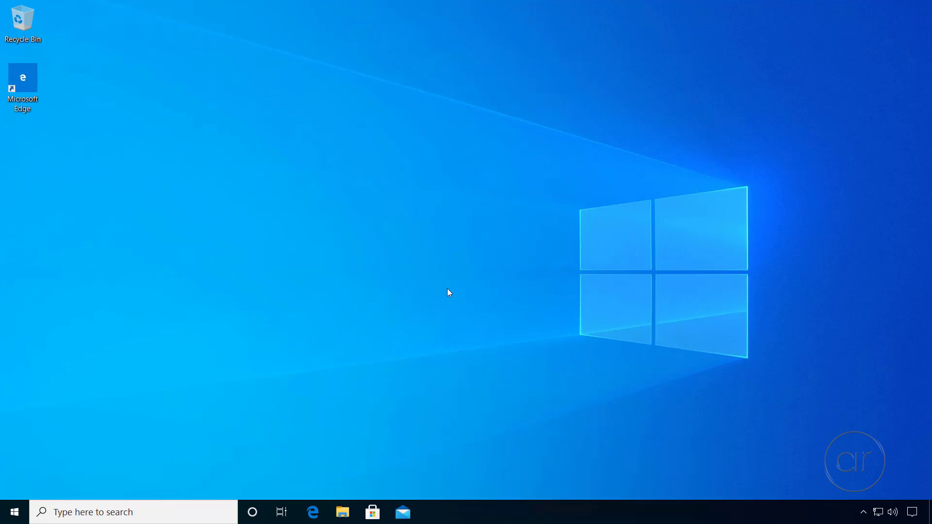
right_click(3, 514)
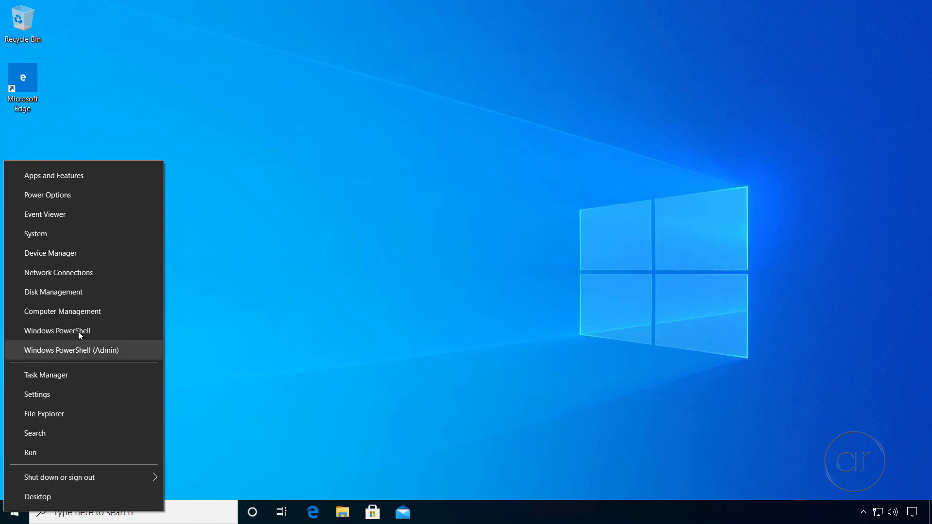
click(86, 293)
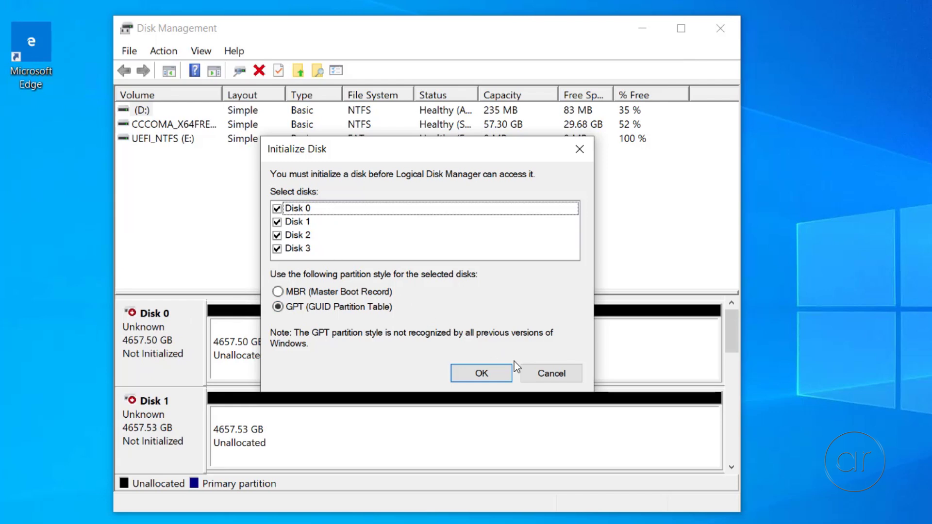
click(541, 377)
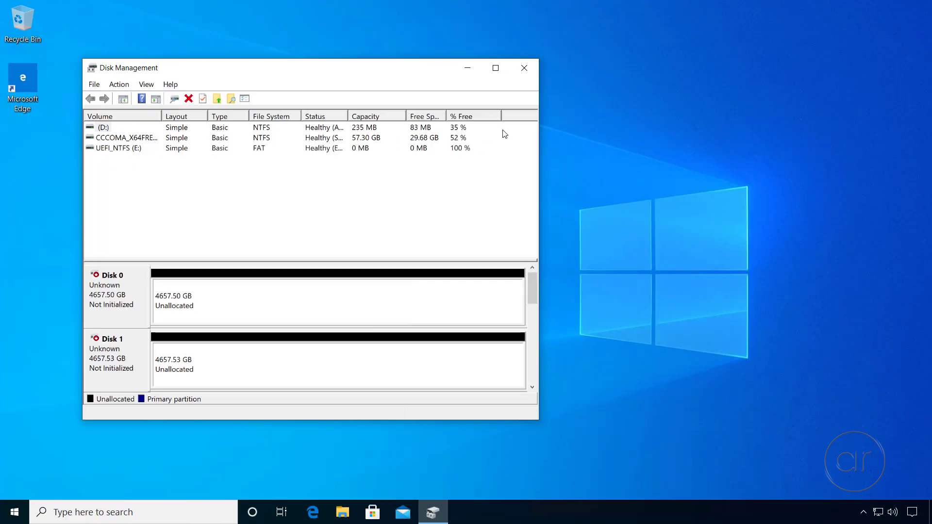
click(524, 67)
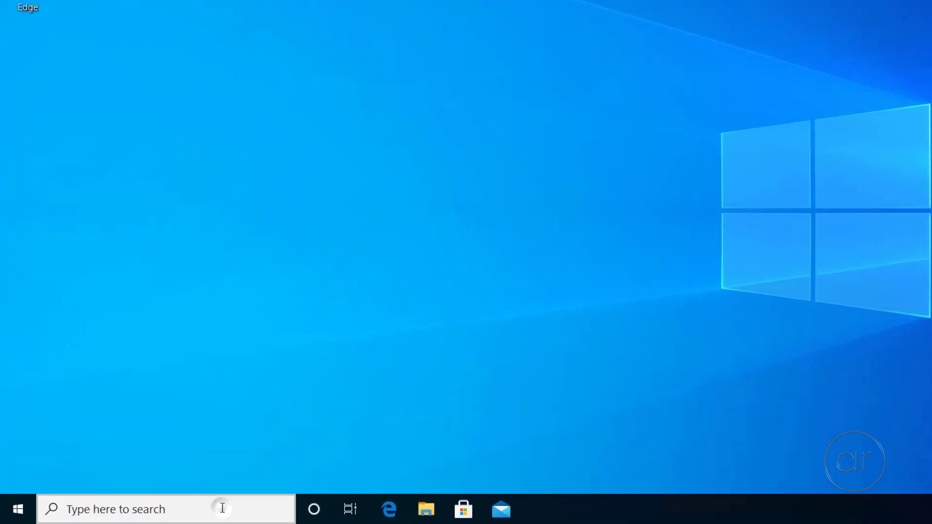
Search 'storage spaces', open Manage Storage Spaces and start creating a new pool.
click(180, 511)
text(storage spaces)
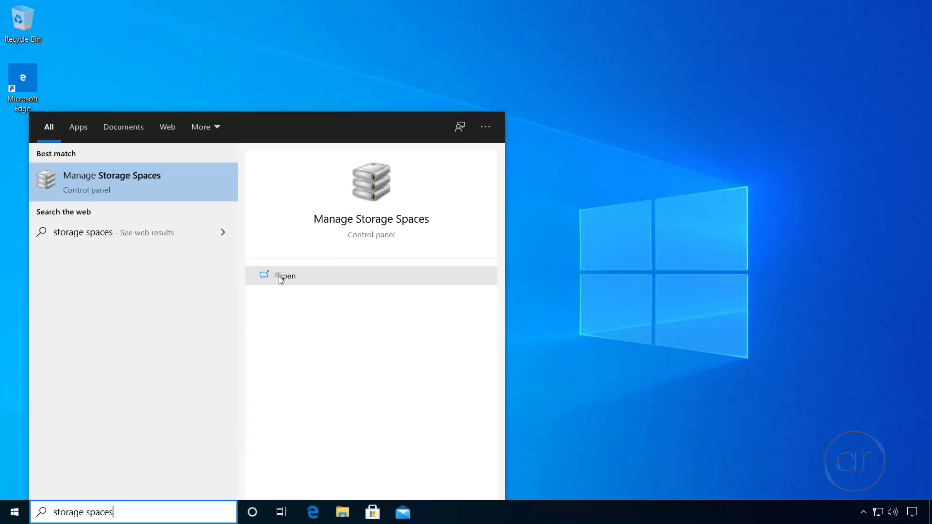
click(350, 213)
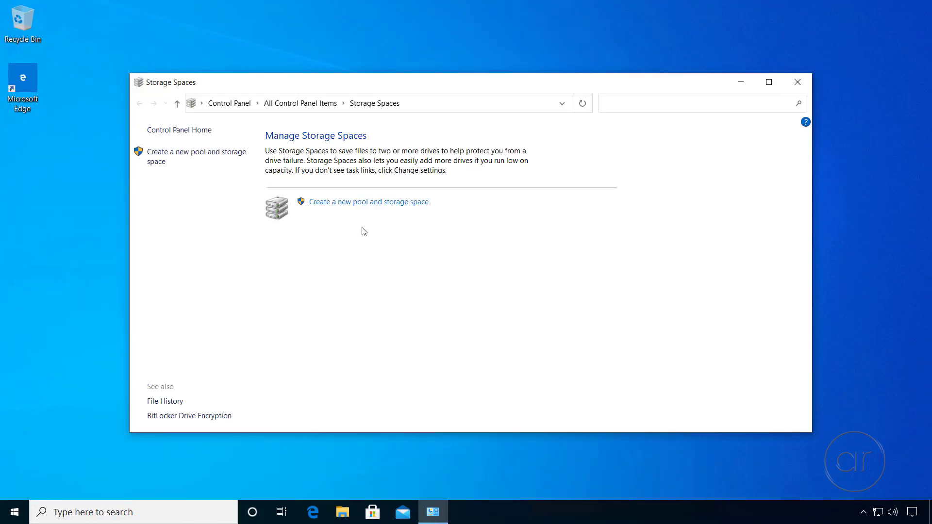
click(387, 203)
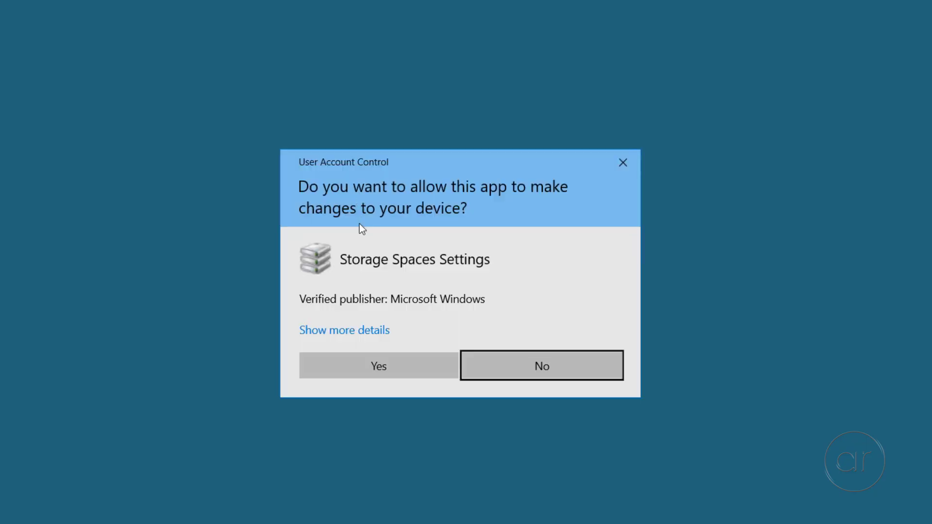
Approve the UAC prompt and create a pool from only Disk 0 and Disk 1.
click(380, 365)
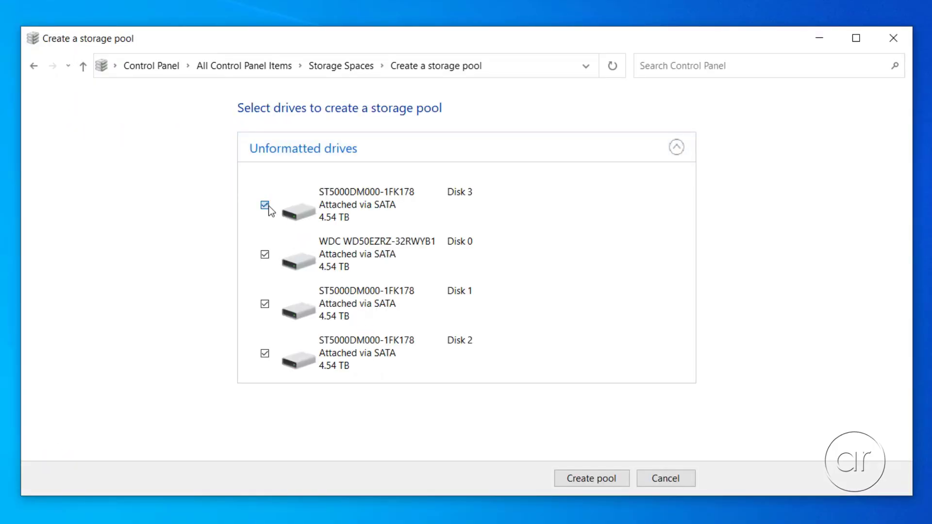
click(266, 206)
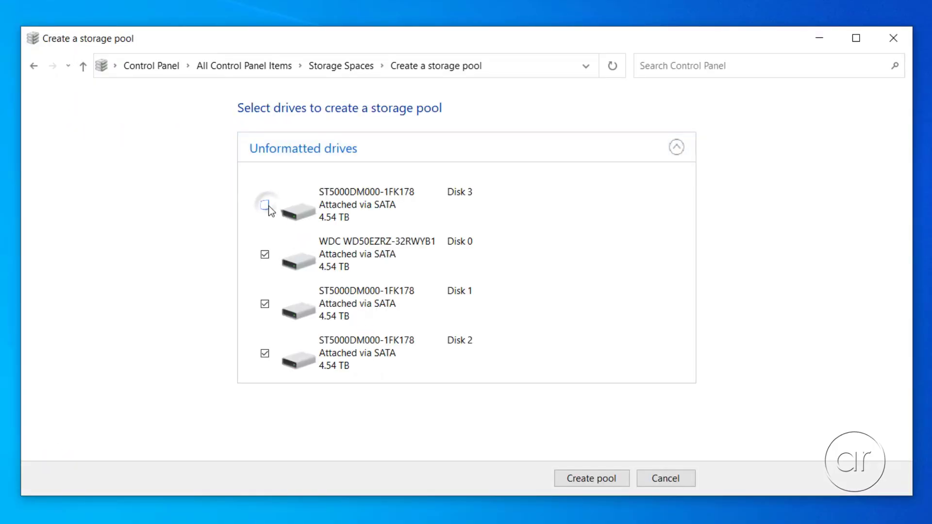
click(265, 353)
click(601, 485)
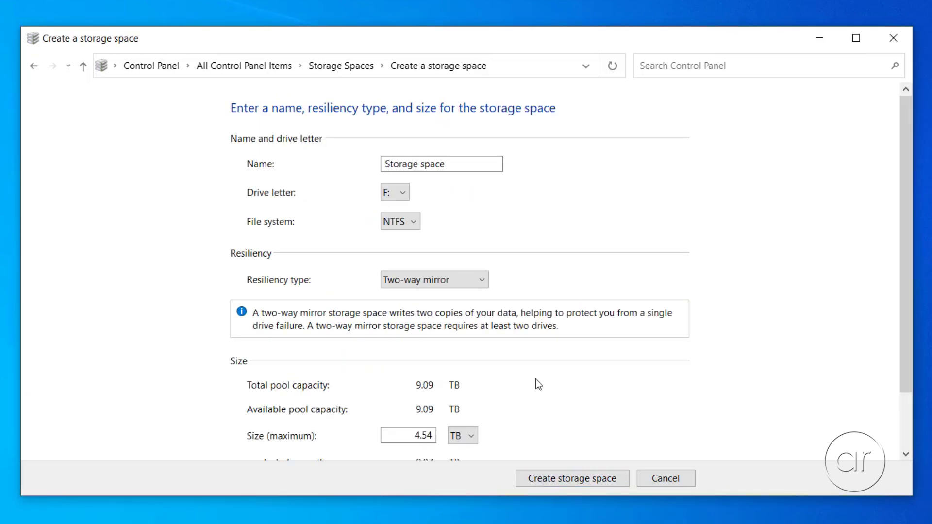
Create the two-way mirror storage space named DATA01.
click(453, 164)
key(ctrl+a)
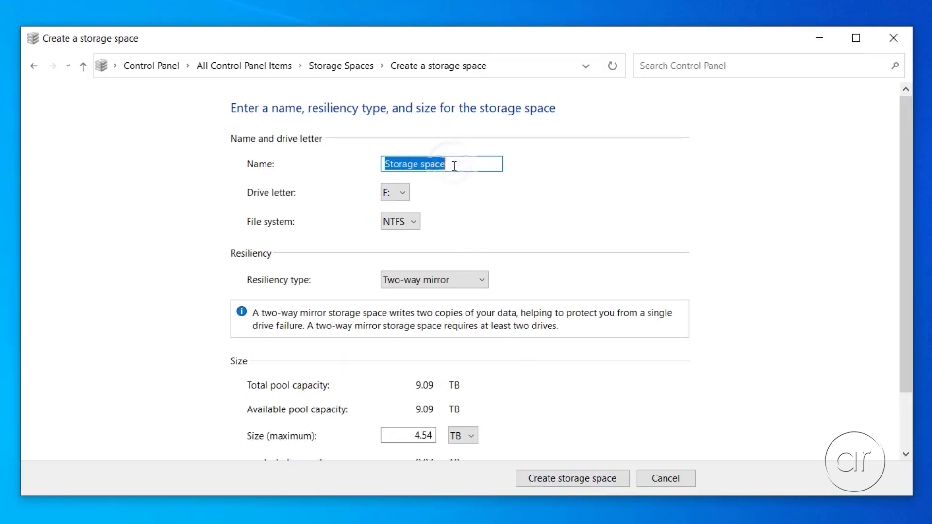
text(DATA01)
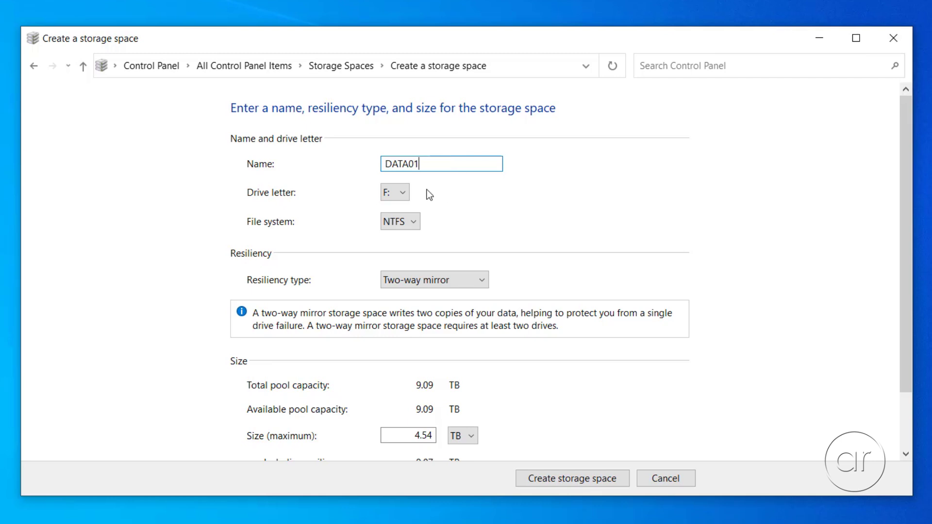
click(454, 281)
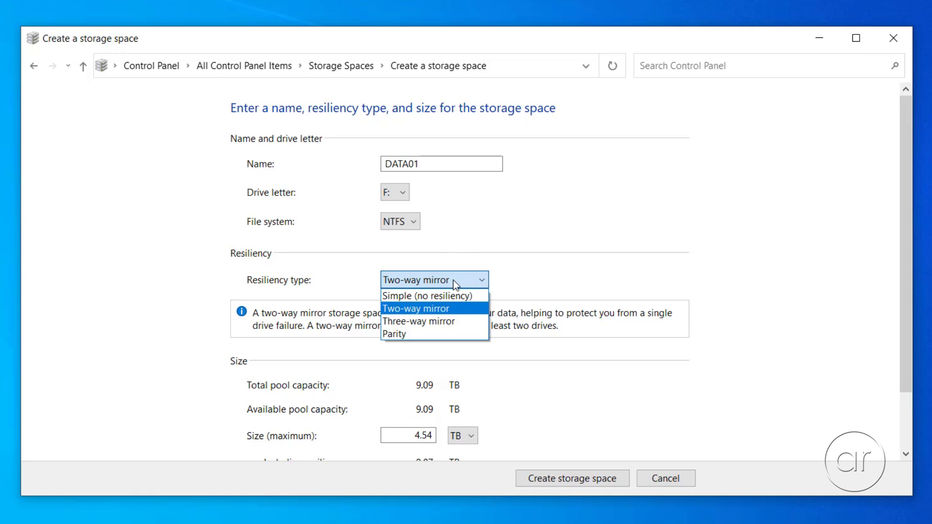
click(453, 279)
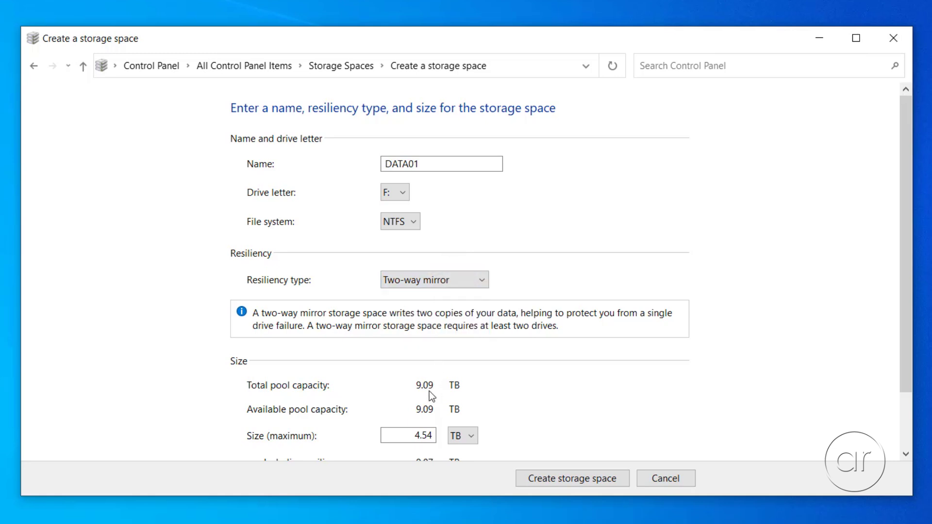
click(546, 485)
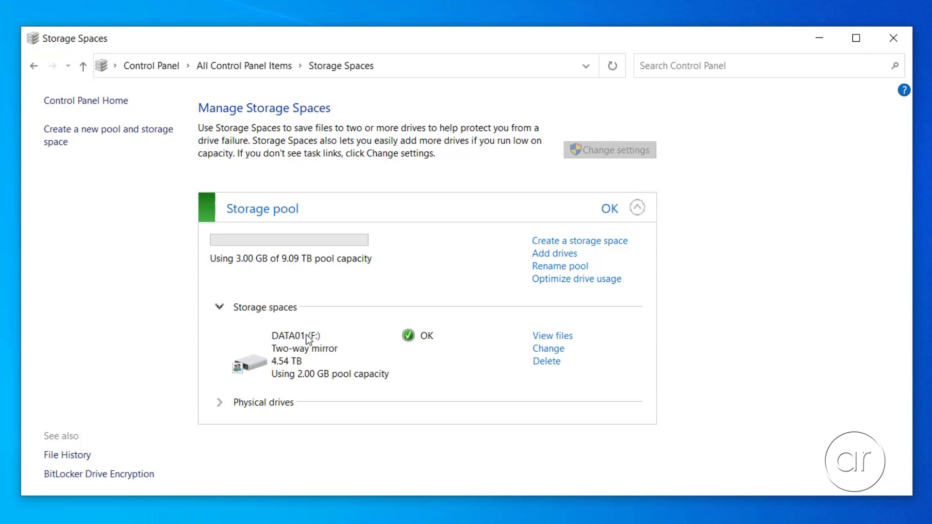
click(95, 133)
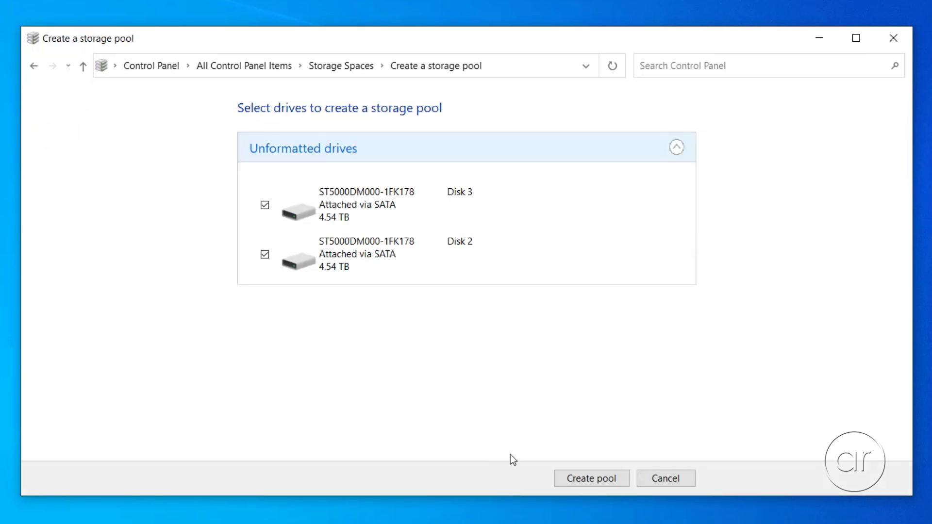
Pool Disk 2 and Disk 3, create the 4.54 TB two-way mirror DATA02 (G:), and close Storage Spaces.
click(574, 476)
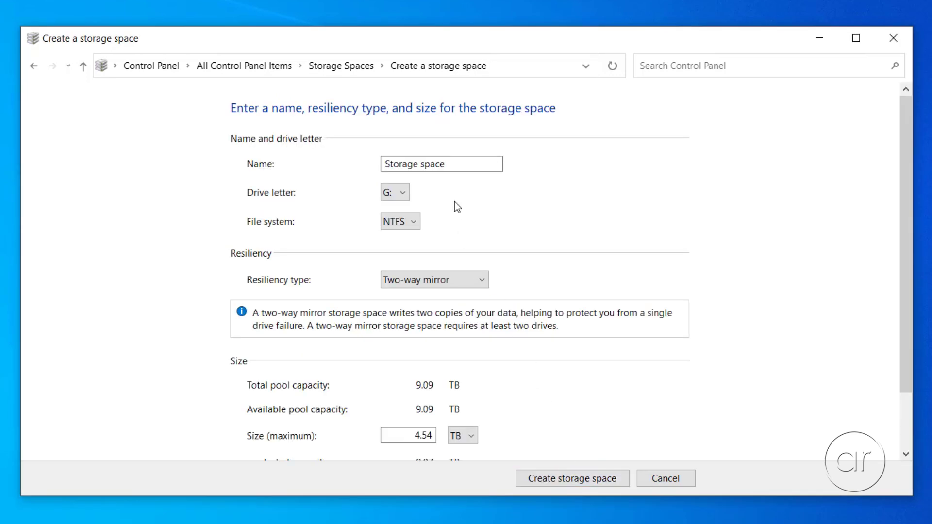
click(457, 167)
text(DATA02)
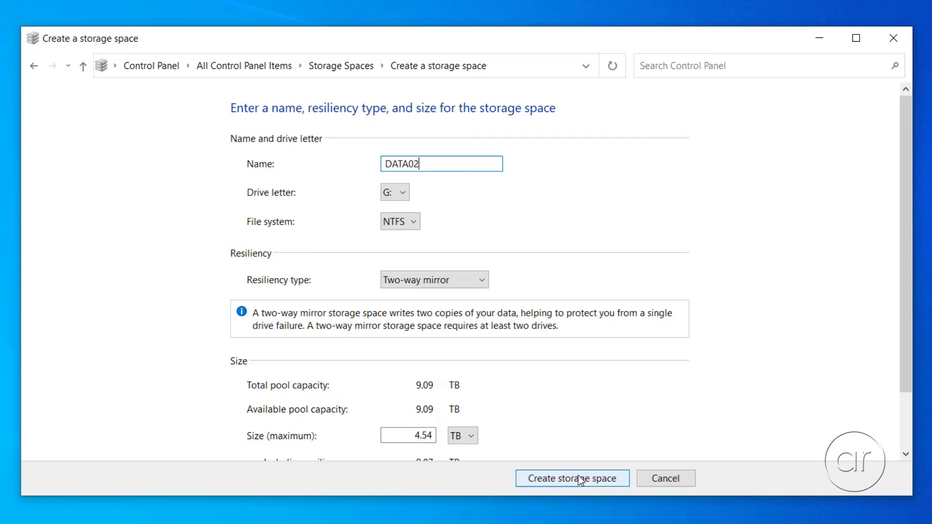
click(578, 475)
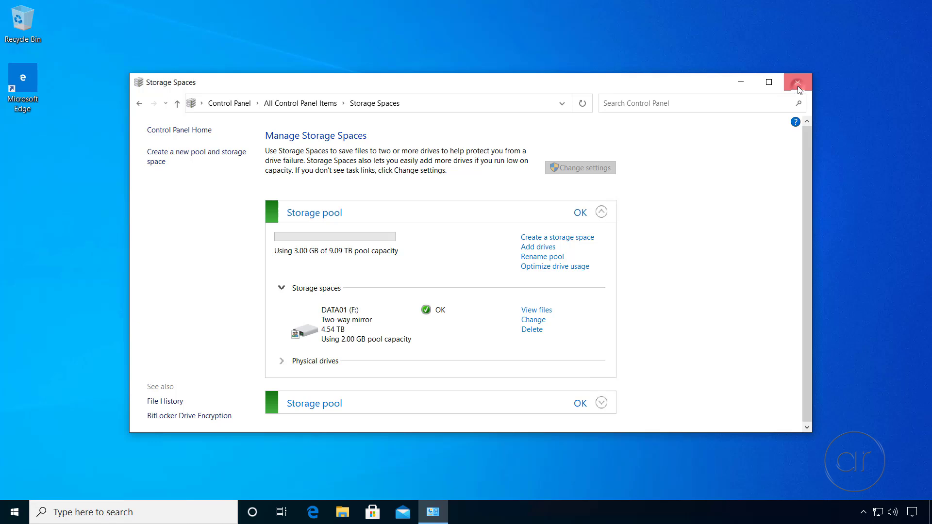
click(797, 83)
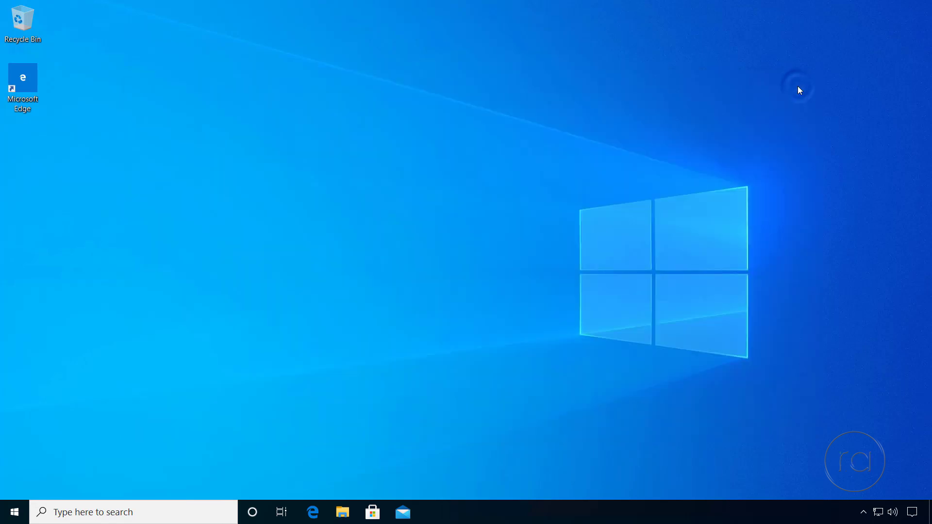
Open This PC and check each drive C: through G:, including DATA01 and DATA02.
click(343, 512)
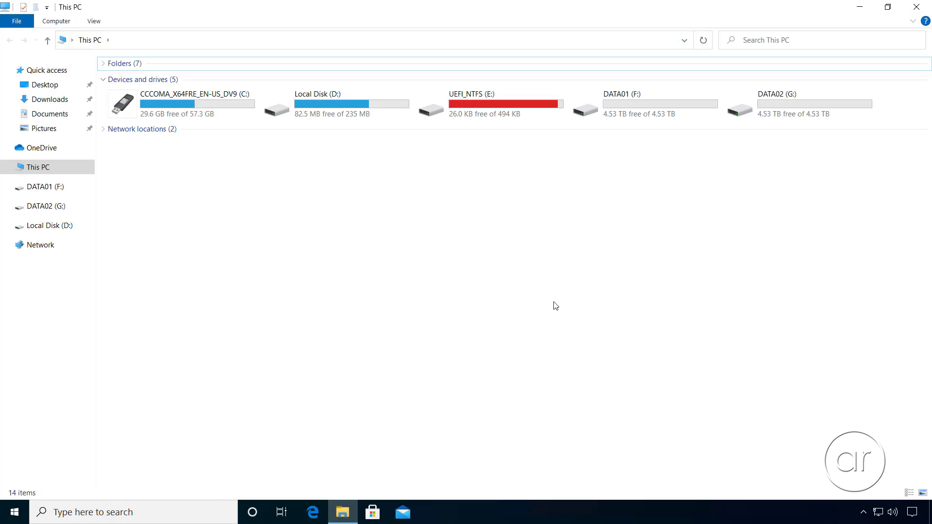
click(639, 118)
click(776, 106)
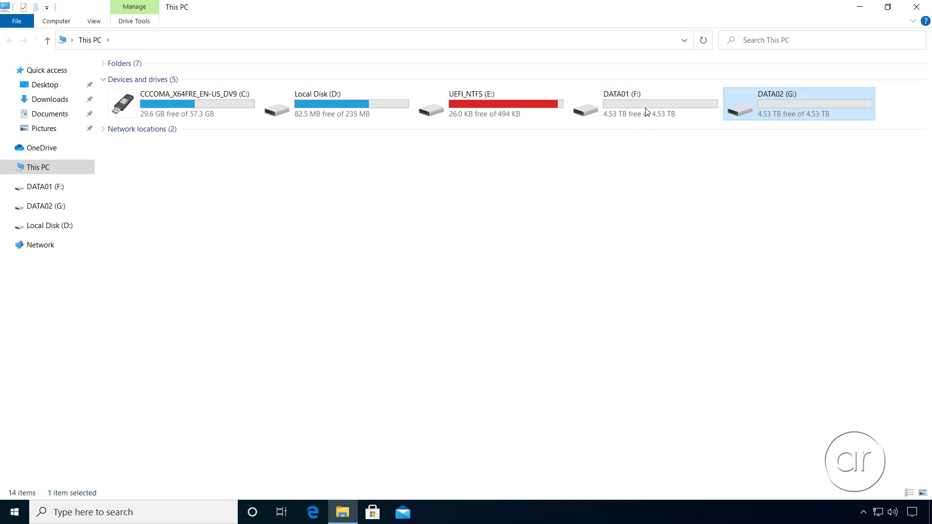
click(214, 98)
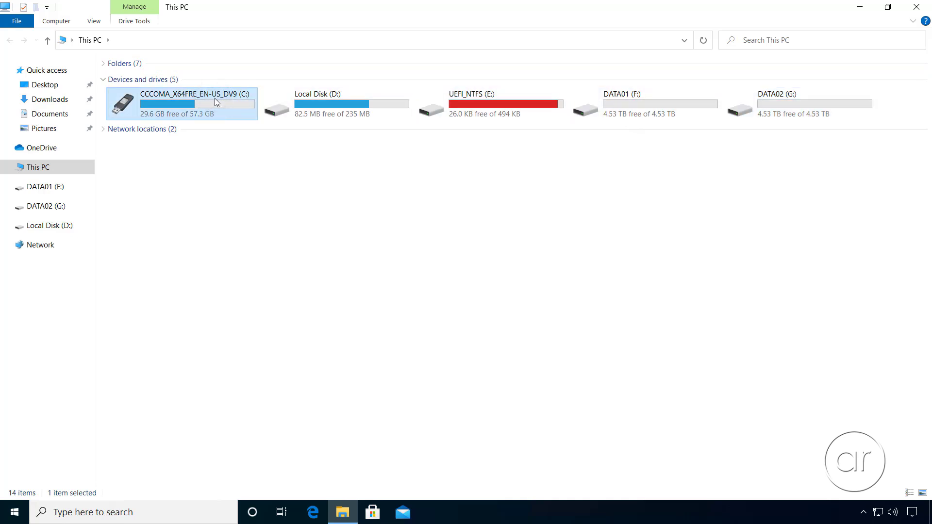
click(464, 101)
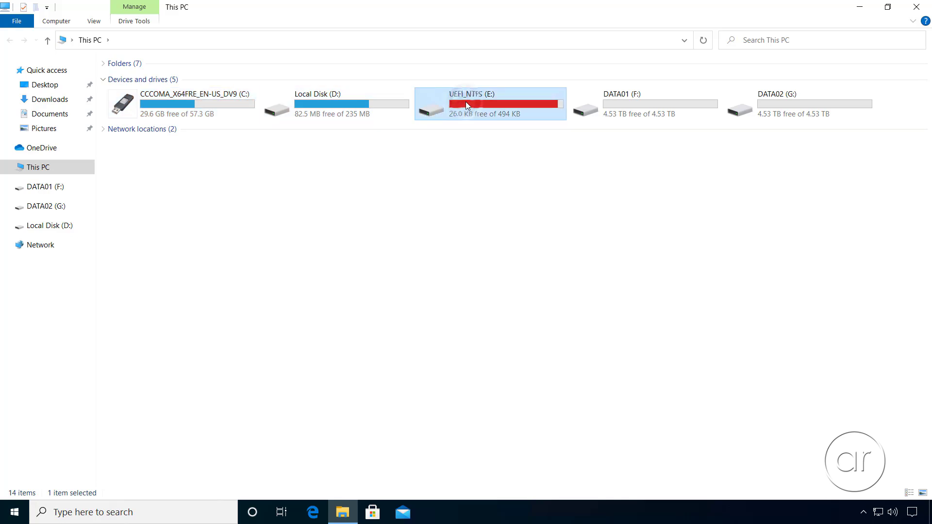
click(333, 104)
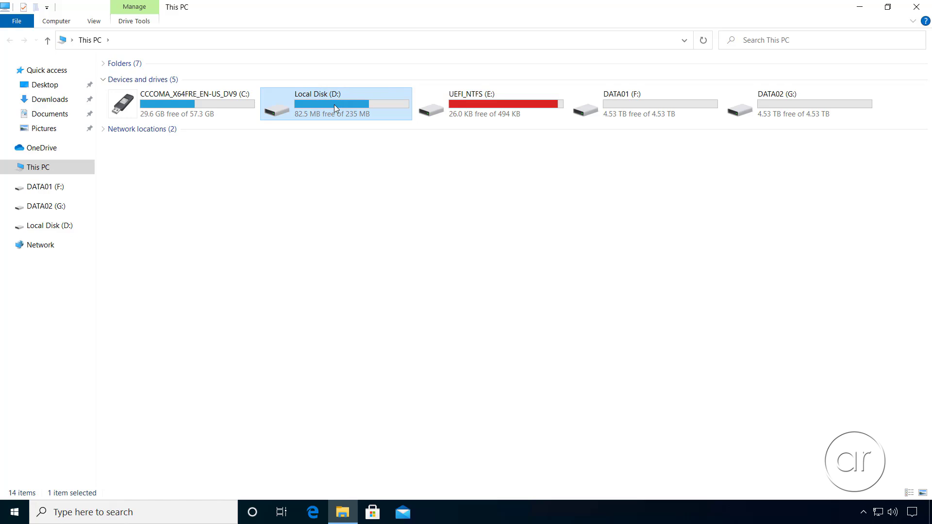
click(623, 104)
Share DATA01 (F:) on the network under share name F via Advanced Sharing.
right_click(623, 104)
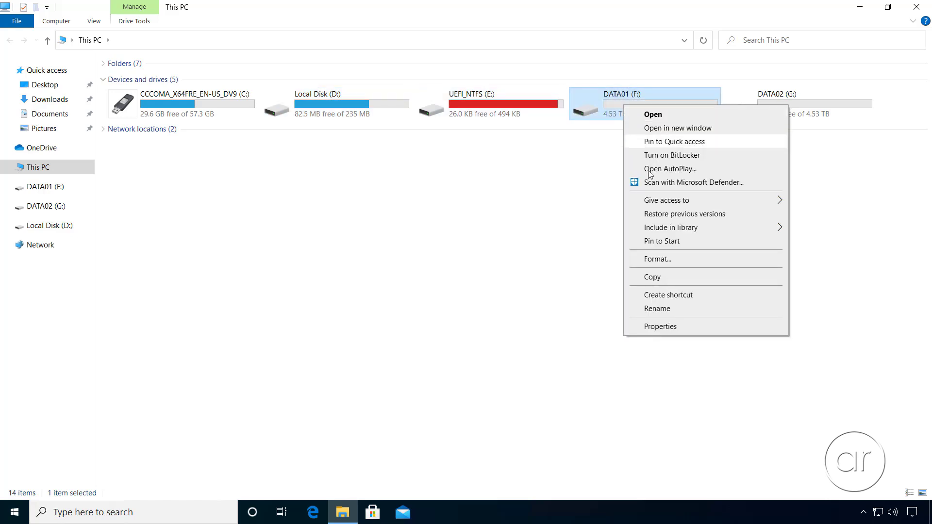
click(678, 327)
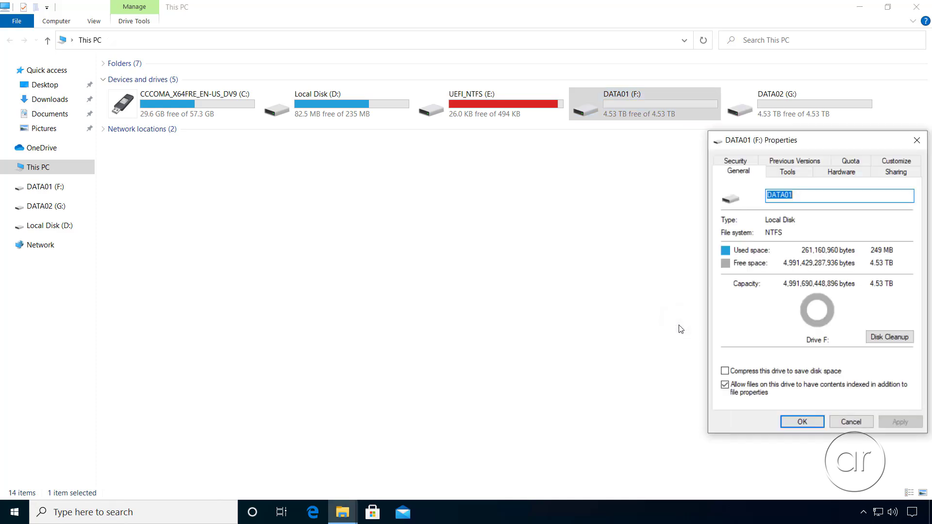
click(897, 176)
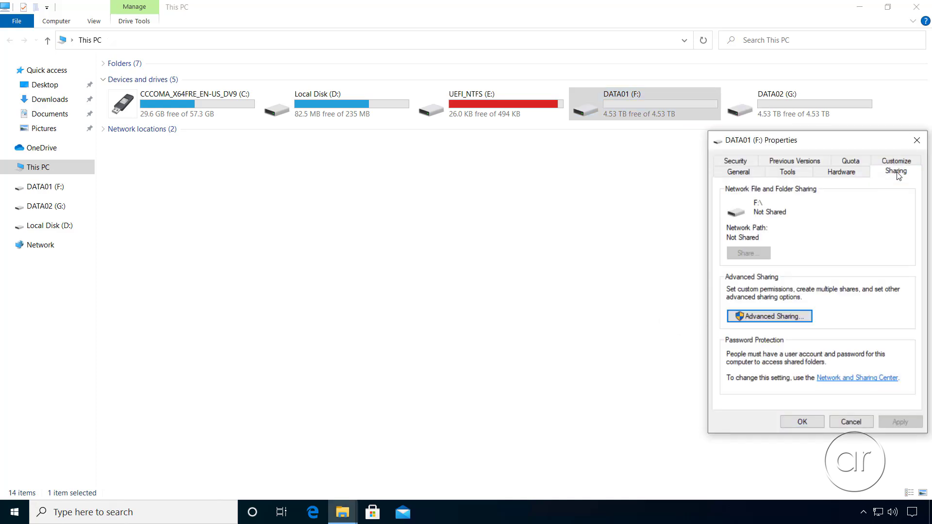
click(798, 316)
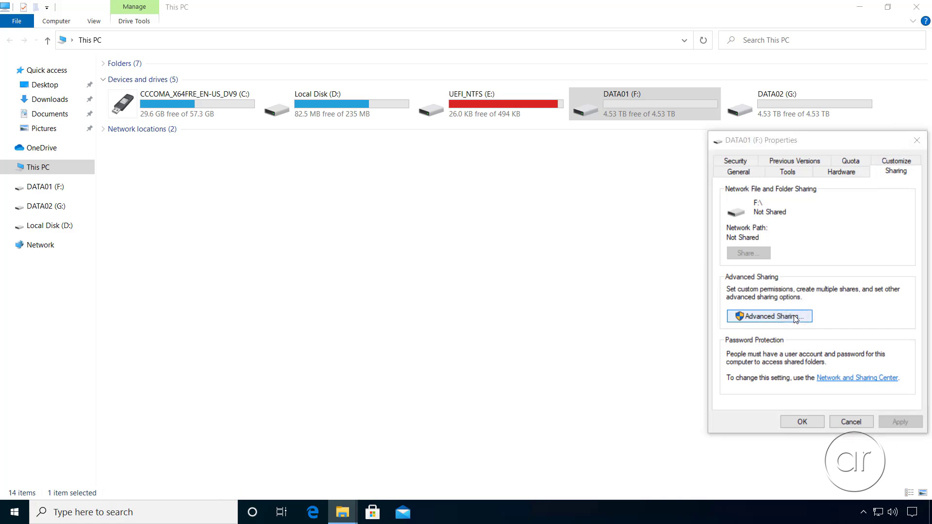
click(743, 183)
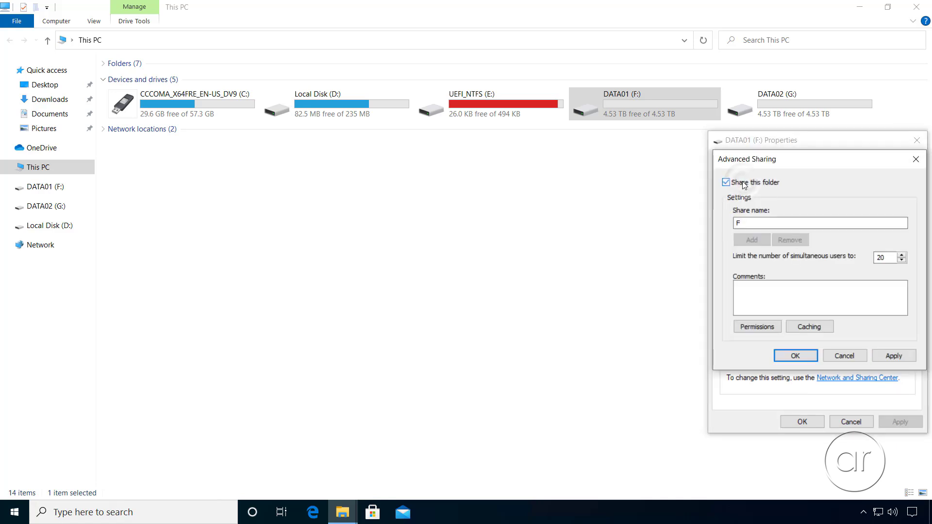
click(796, 356)
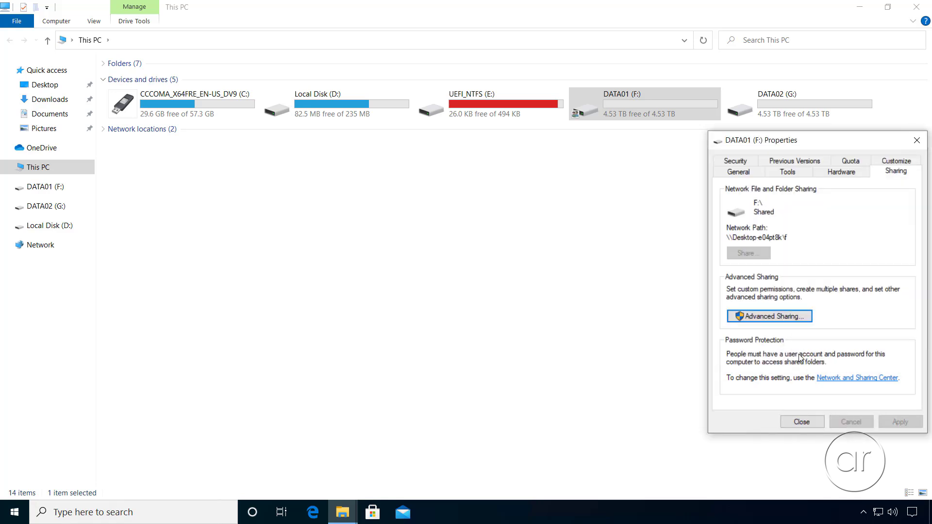
click(799, 420)
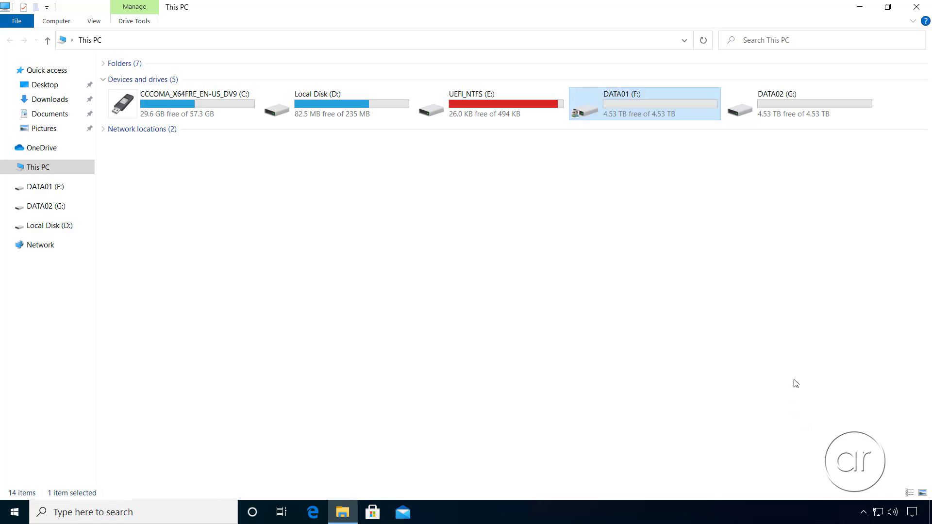
Share DATA02 (G:) on the network under share name G via Advanced Sharing.
right_click(802, 104)
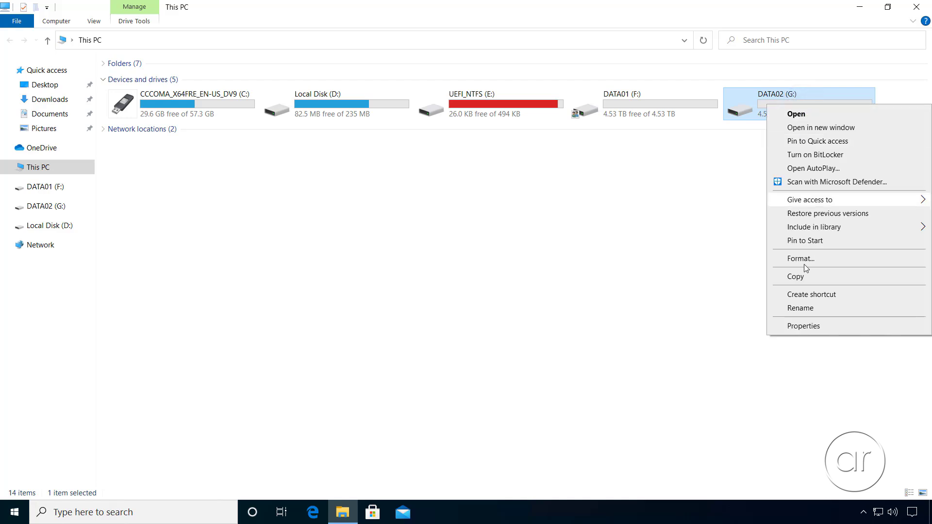
click(804, 325)
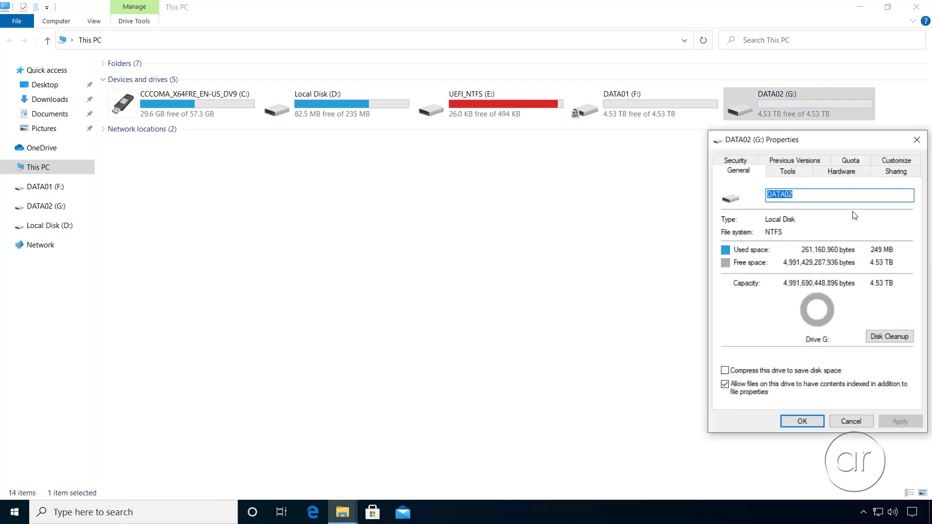
click(884, 174)
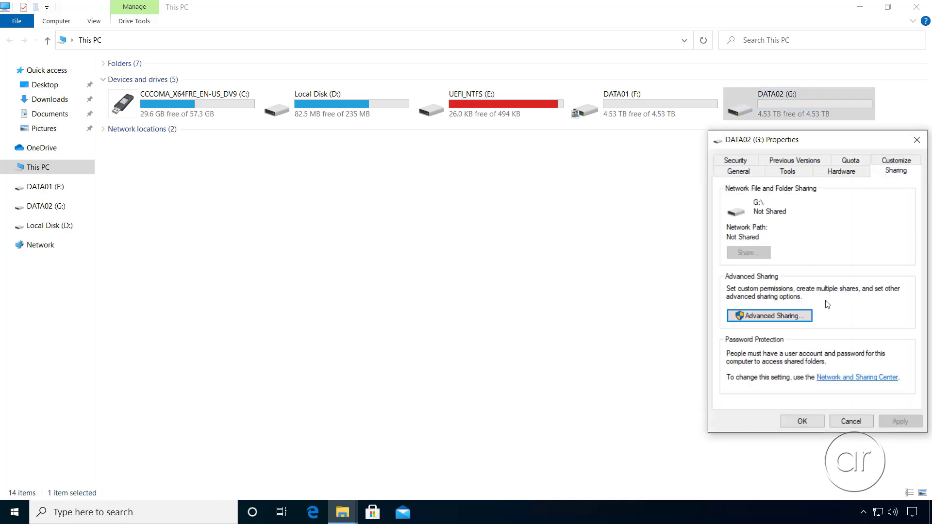
click(802, 315)
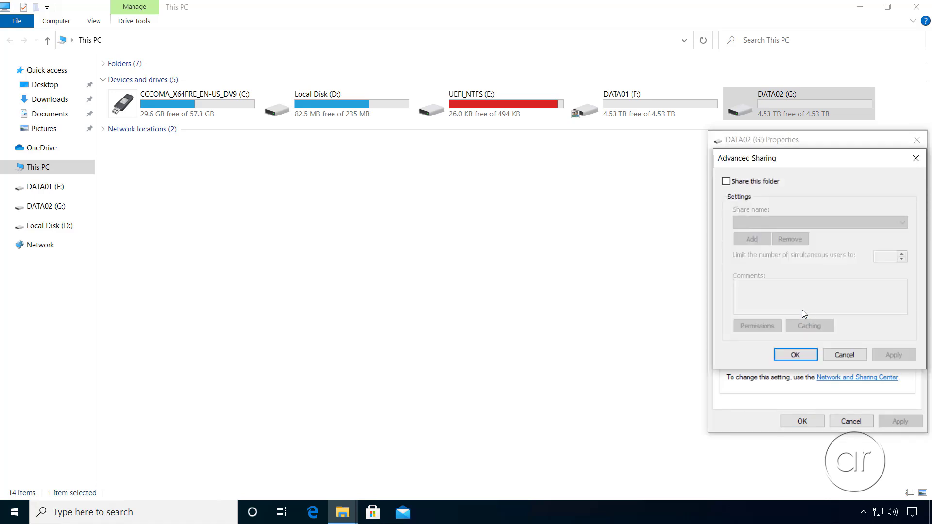
click(741, 183)
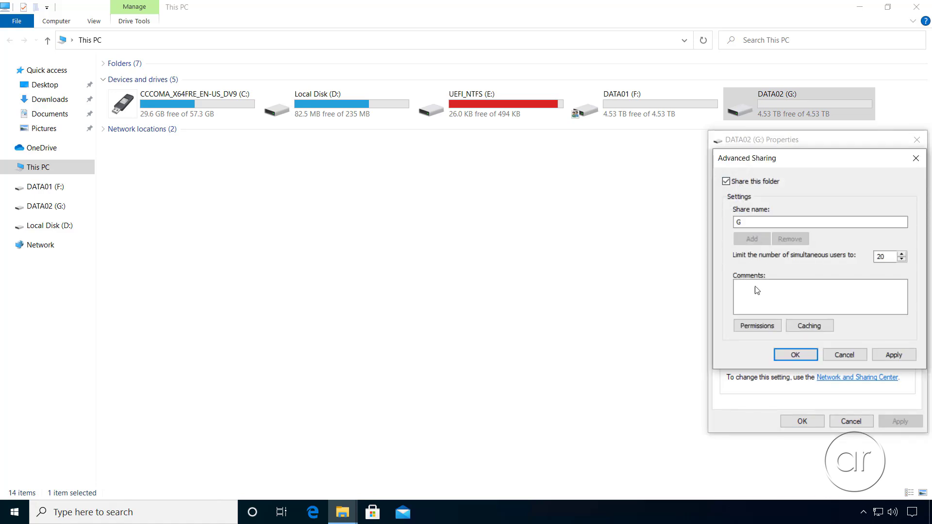
click(788, 357)
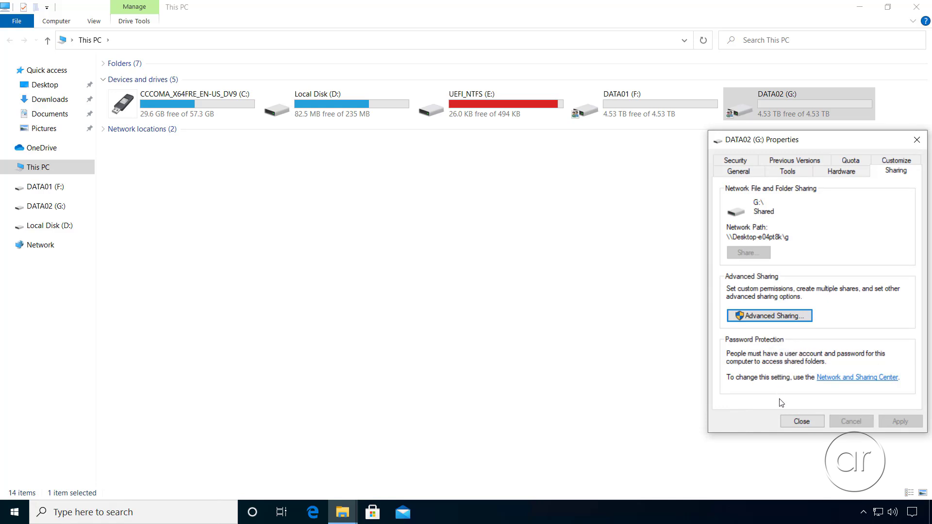
click(796, 423)
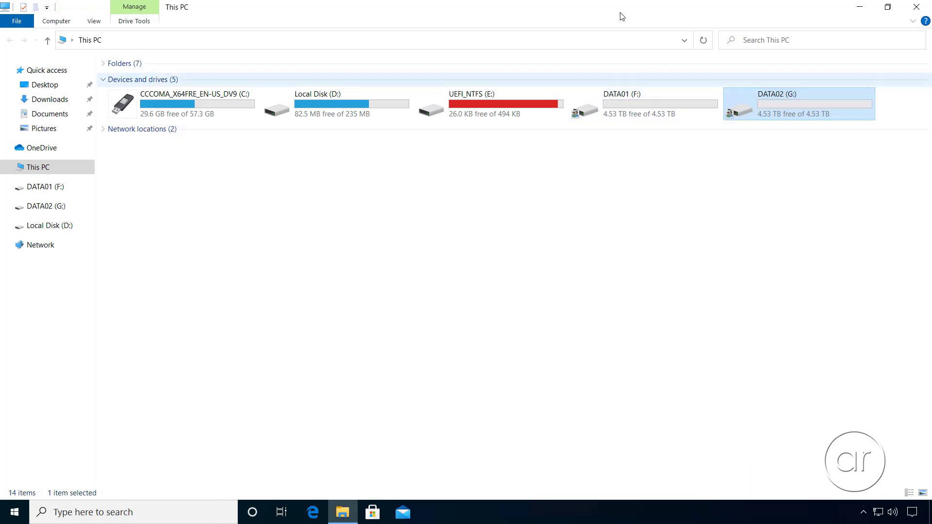
click(590, 6)
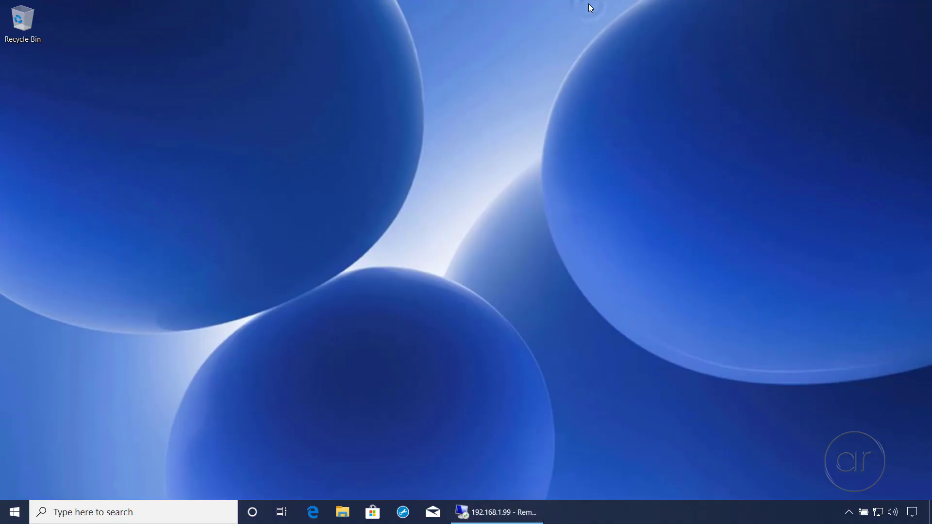
In the laptop's File Explorer, browse to \\192.168.1.99 to see shares f and g.
click(342, 512)
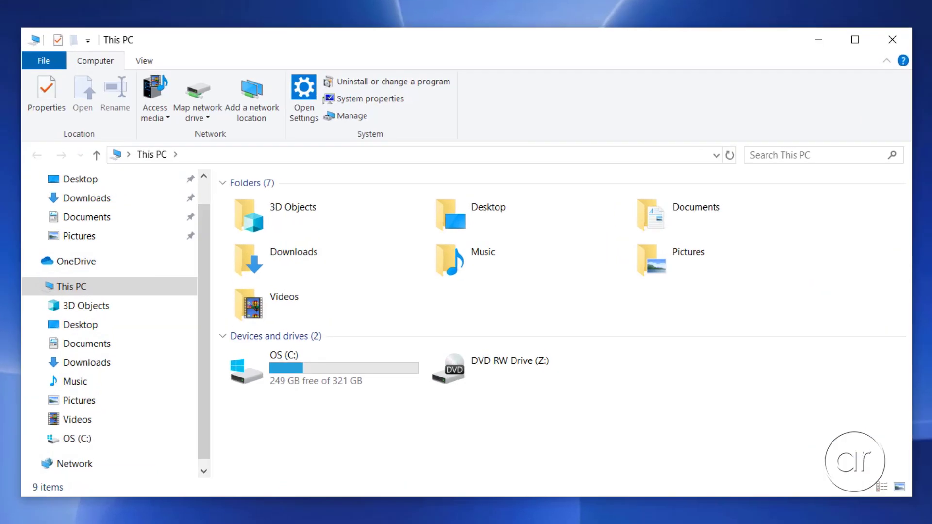
click(320, 155)
text(\\192)
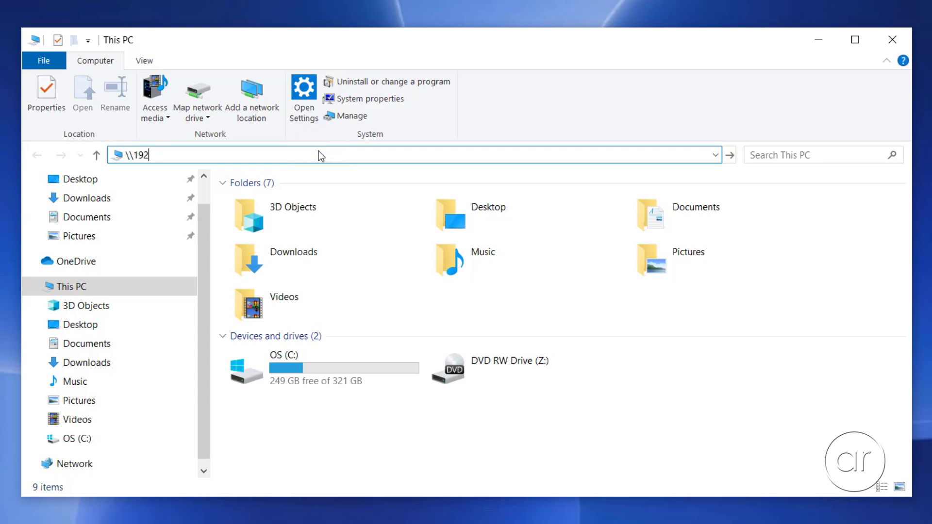
text(.168.1.99)
key(Return)
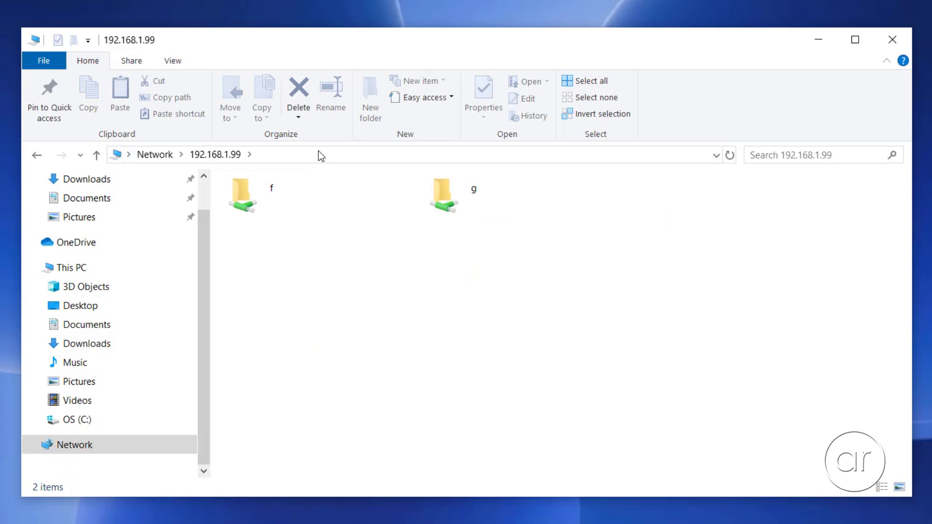